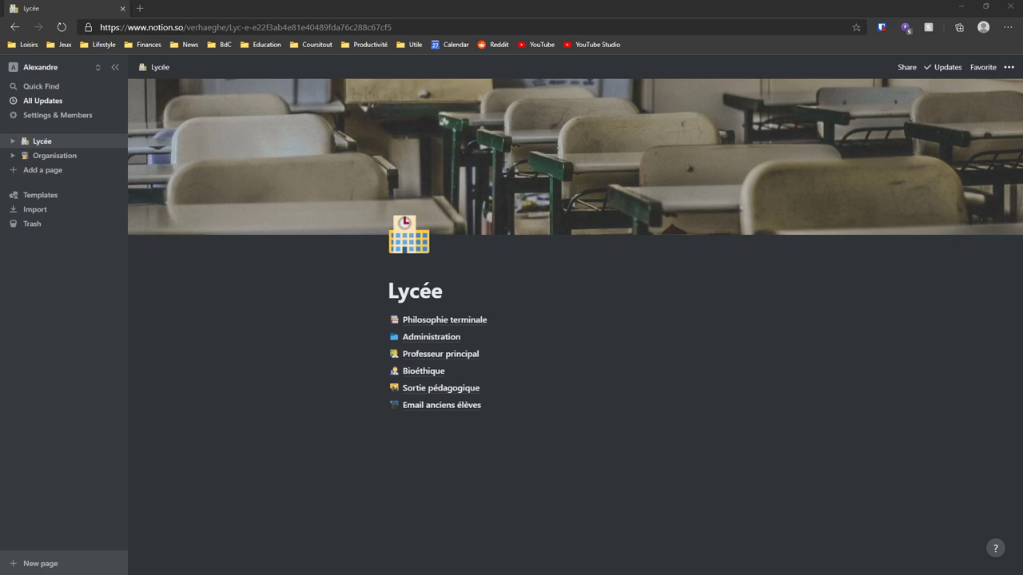
# - Create a new private page titled "Organisation des cours" as a Table database
pyautogui.click(40, 564)
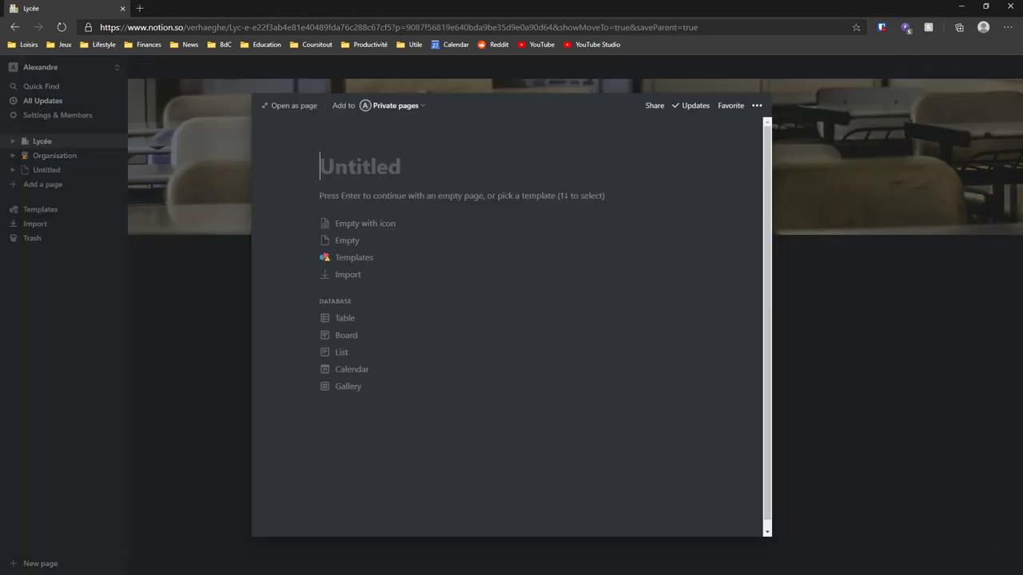
pyautogui.write('Organisation des cours')
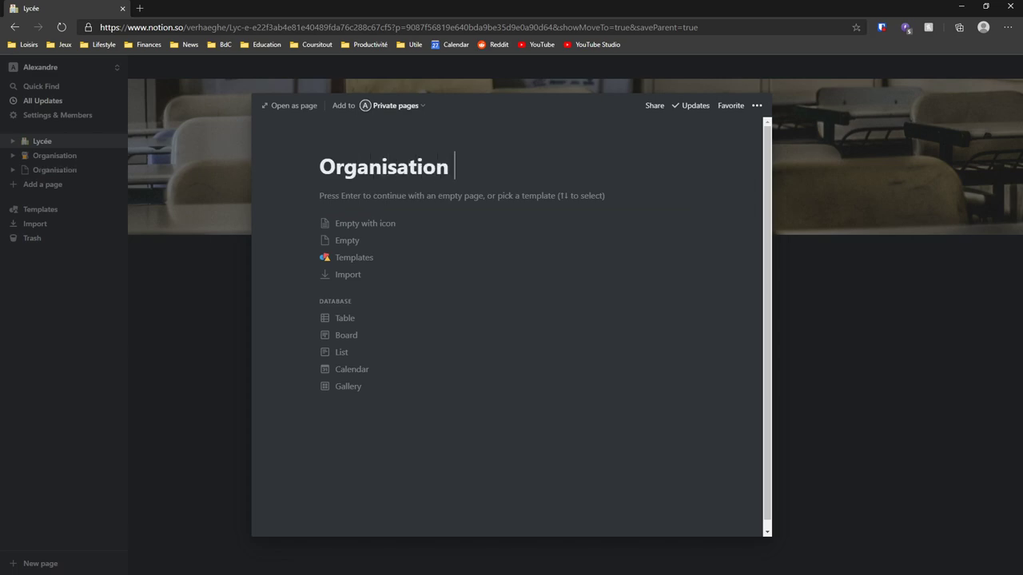
pyautogui.press('Down')
pyautogui.press('Down')
pyautogui.press('Down')
pyautogui.press('Down')
pyautogui.press('Down')
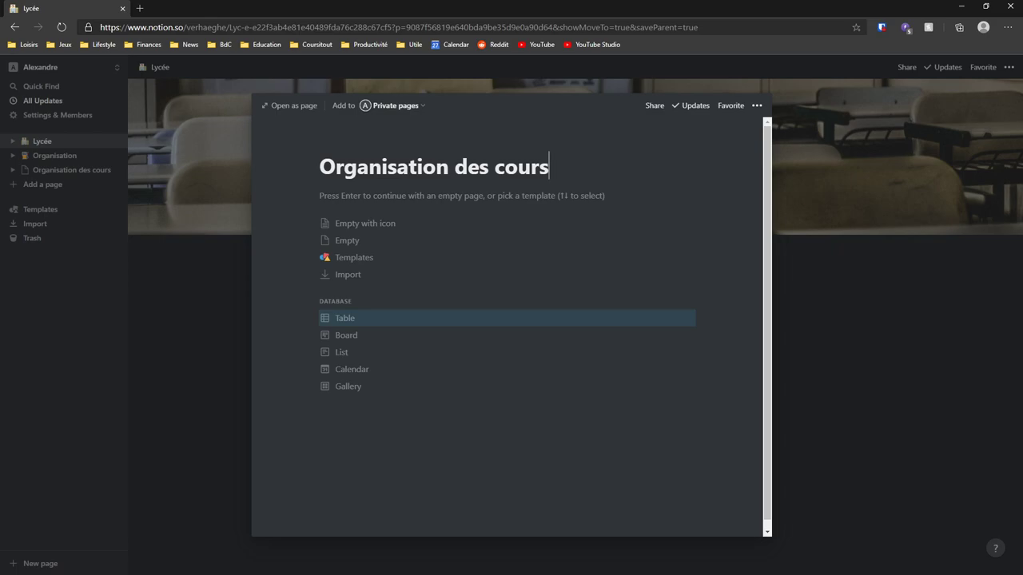
pyautogui.press('Return')
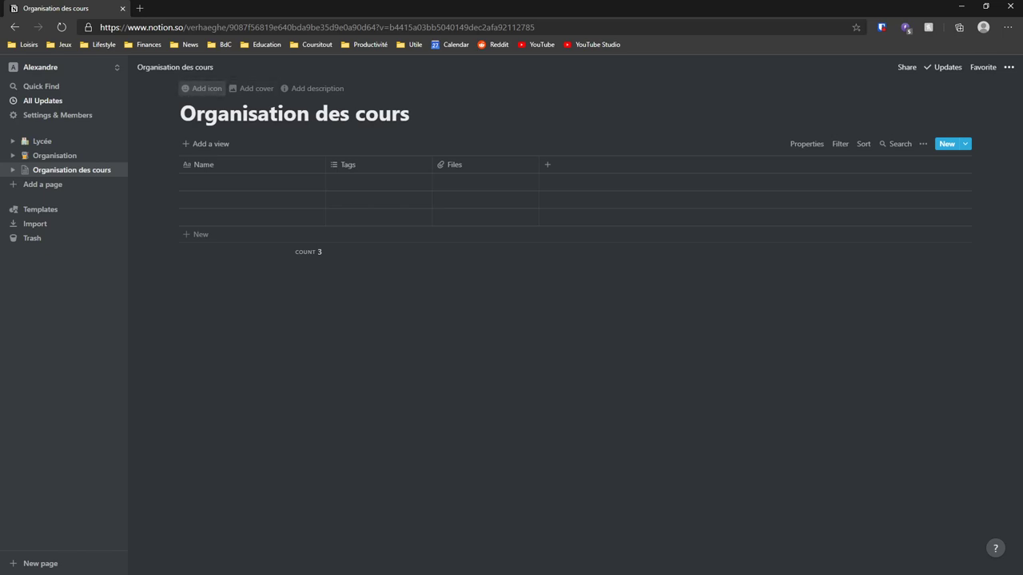
# - Give the page an open book emoji icon, finding it with the filter "book"
pyautogui.click(202, 88)
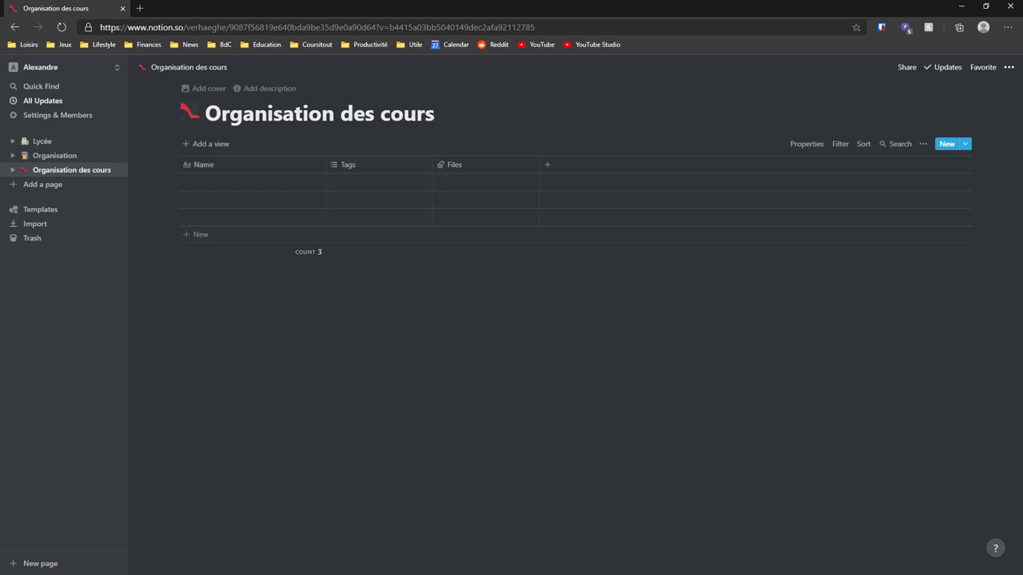
pyautogui.click(189, 112)
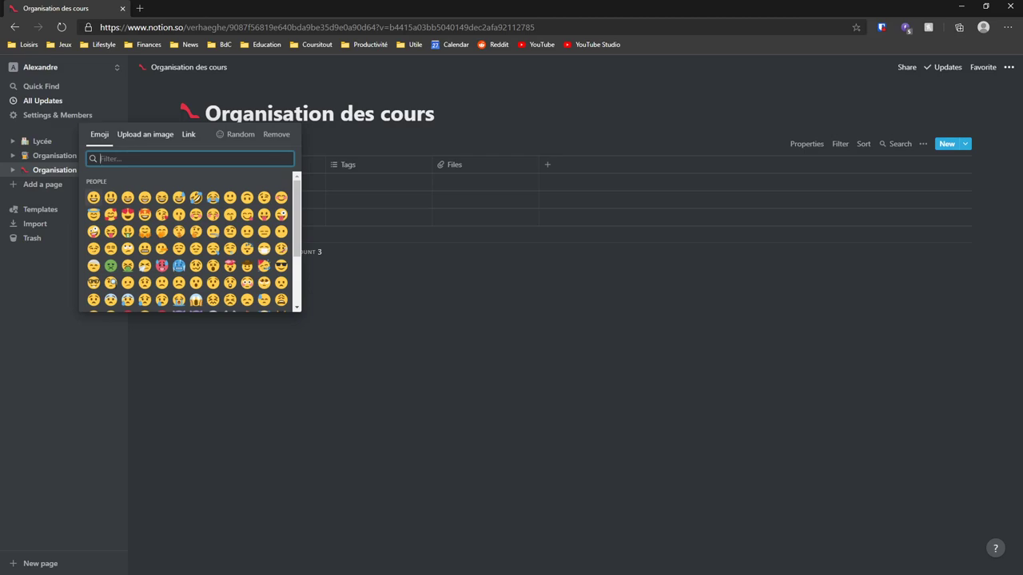
pyautogui.scroll(-5, 192, 215)
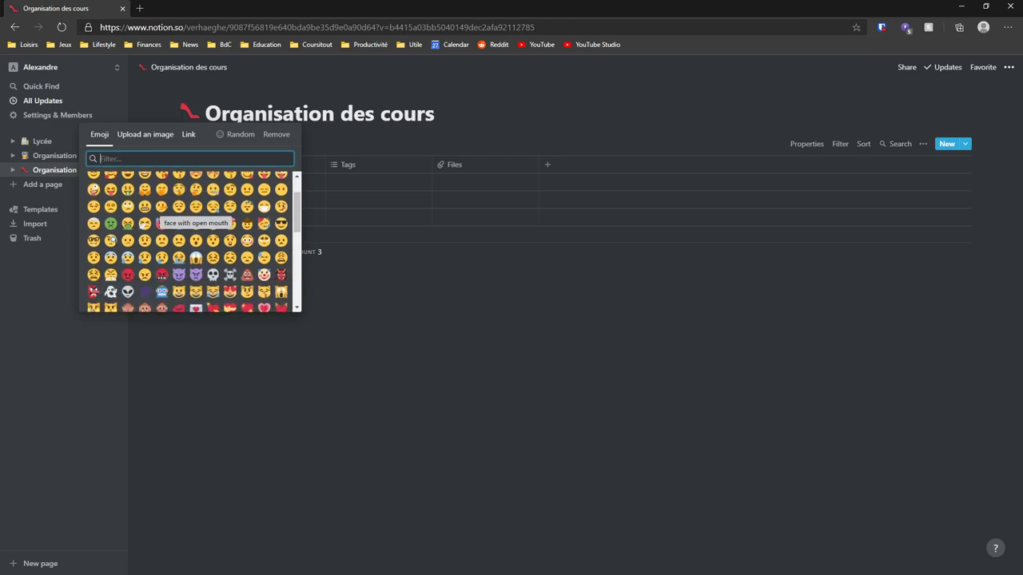
pyautogui.scroll(-3, 192, 240)
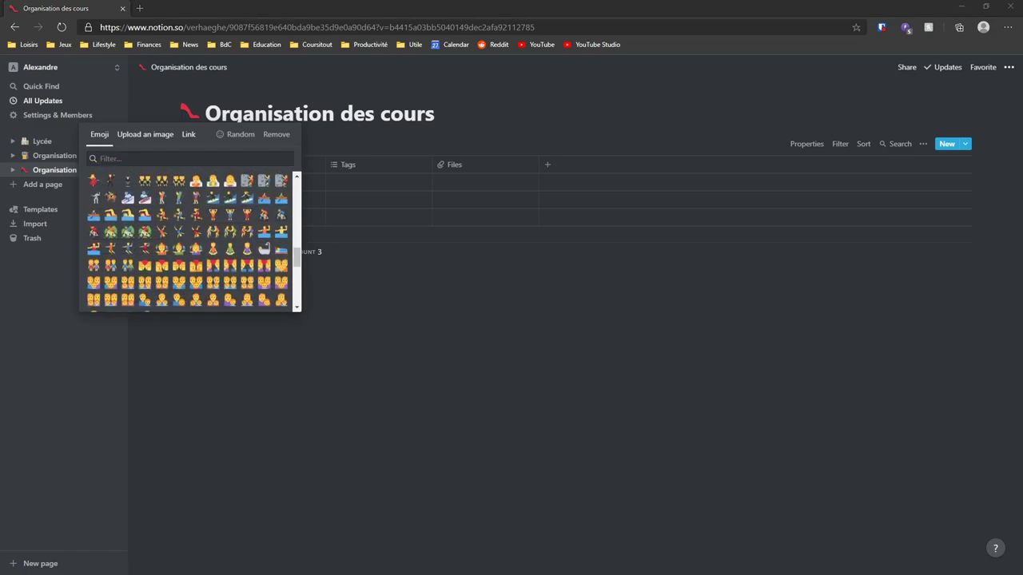
pyautogui.write('book')
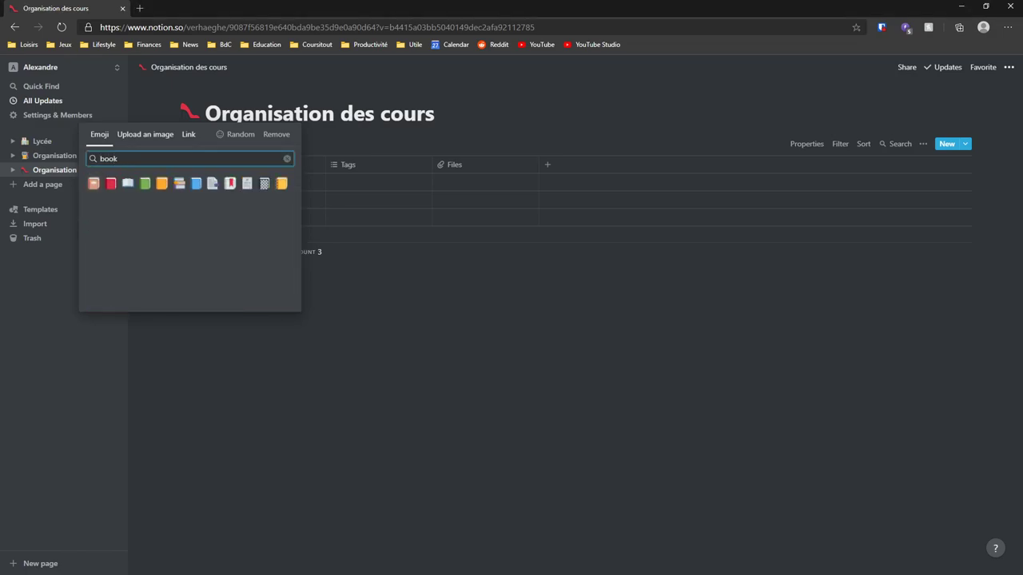
pyautogui.click(127, 183)
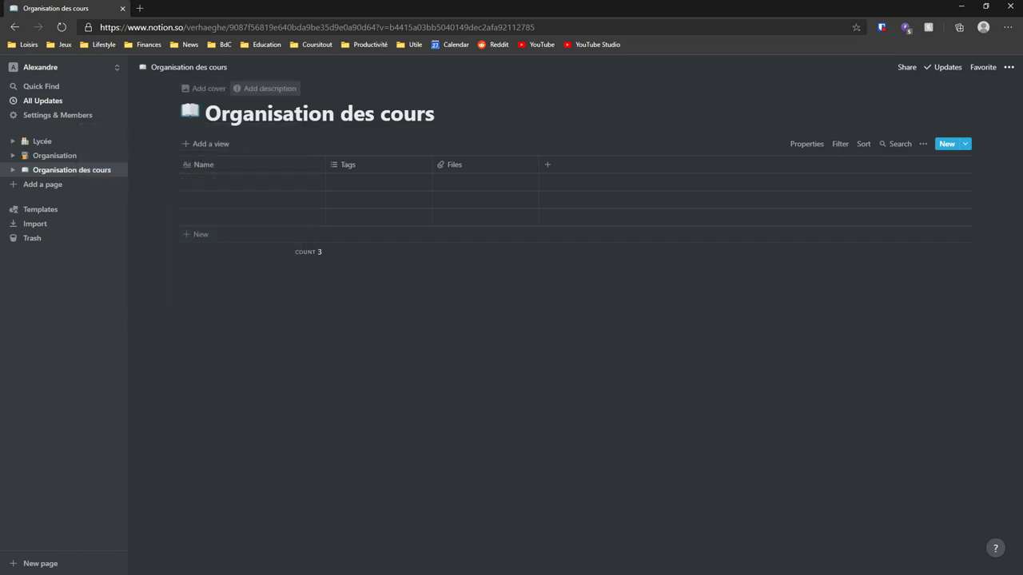
# - Add a page cover using an empty classroom photo from Unsplash, found by searching for "school"
pyautogui.click(205, 87)
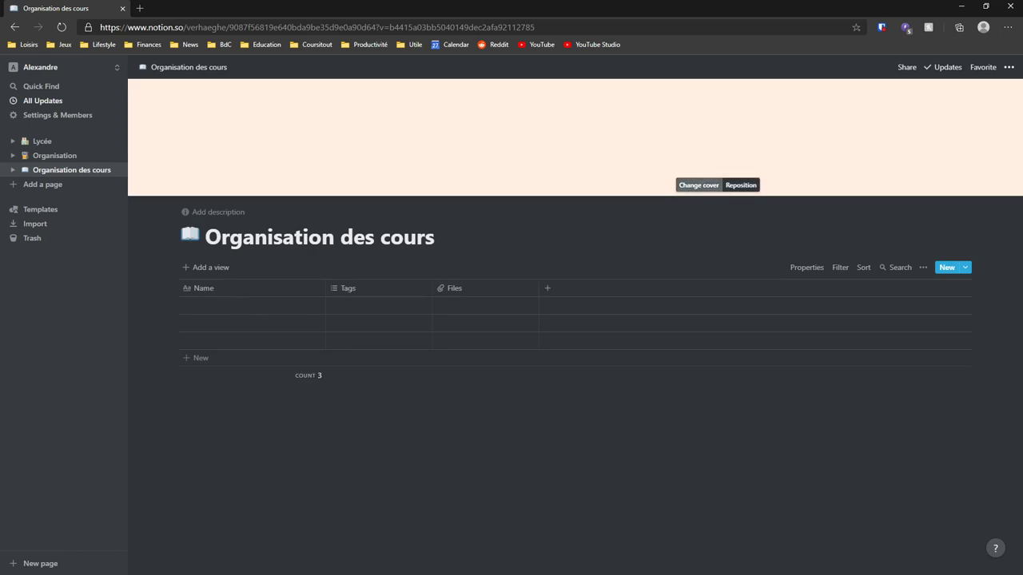
pyautogui.click(698, 184)
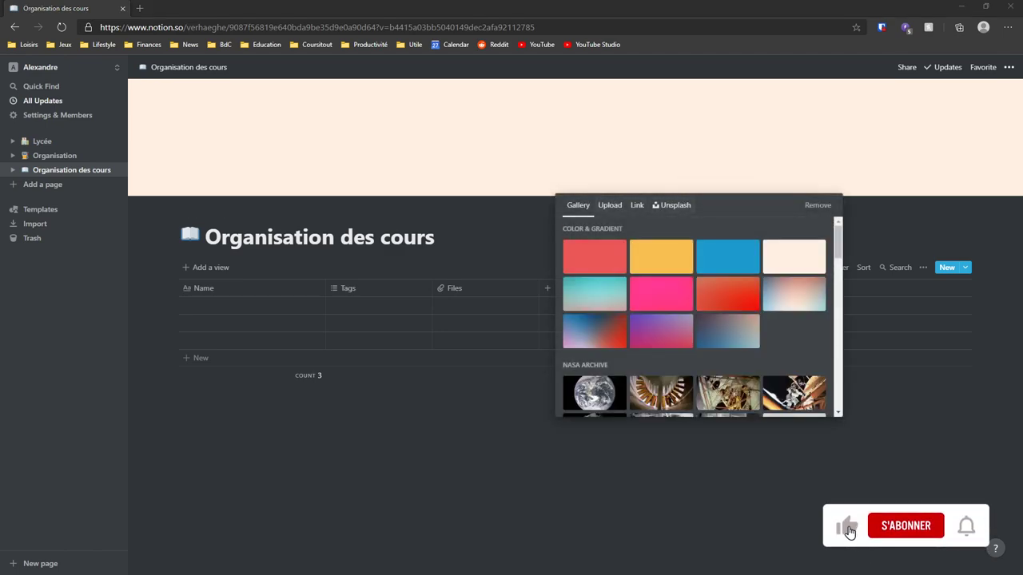
pyautogui.click(671, 204)
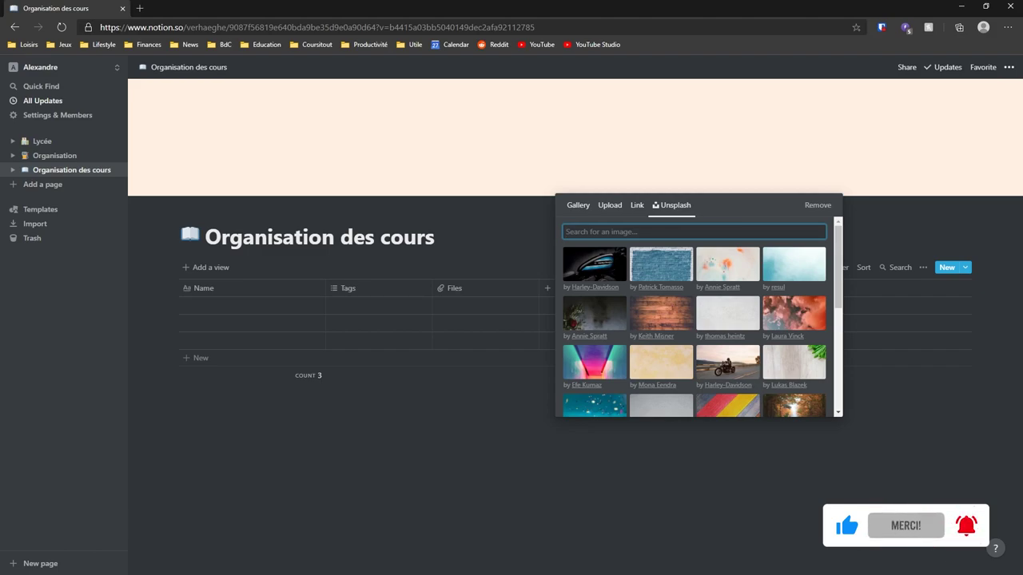
pyautogui.write('school')
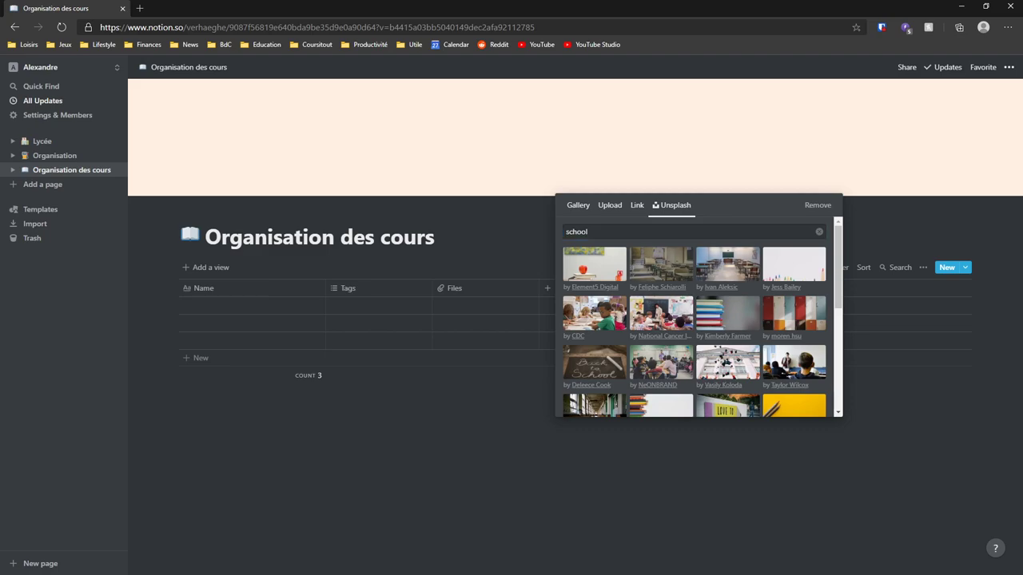
pyautogui.click(660, 314)
pyautogui.press('Escape')
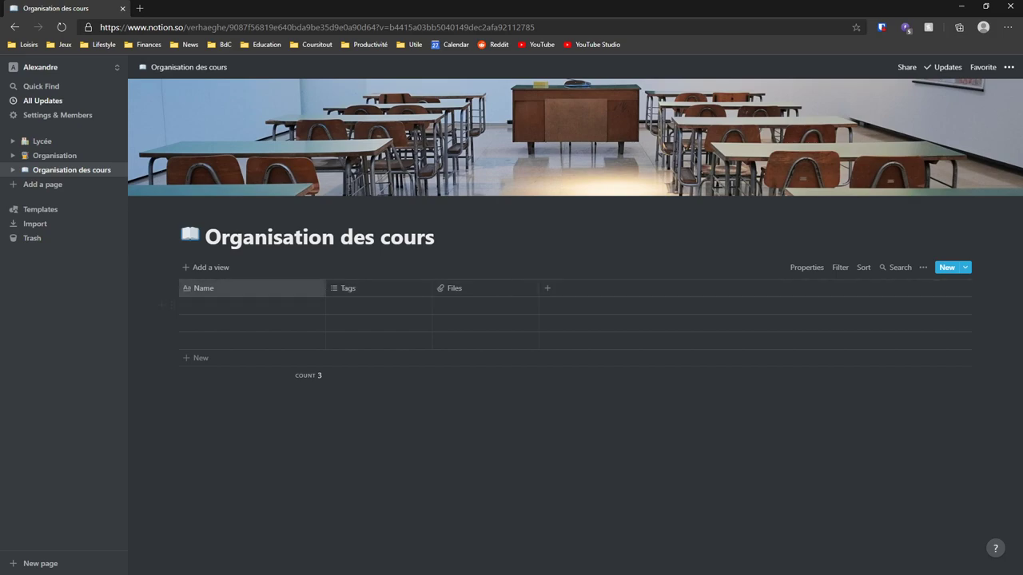
# - Rename the table's Name column to "Cours"
pyautogui.click(204, 288)
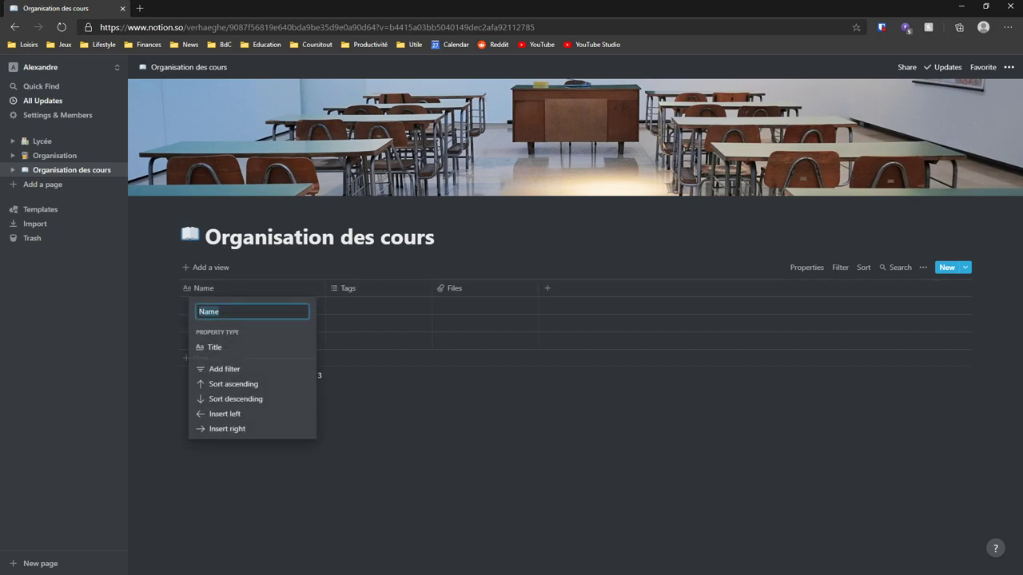
pyautogui.write('Cours')
pyautogui.press('Return')
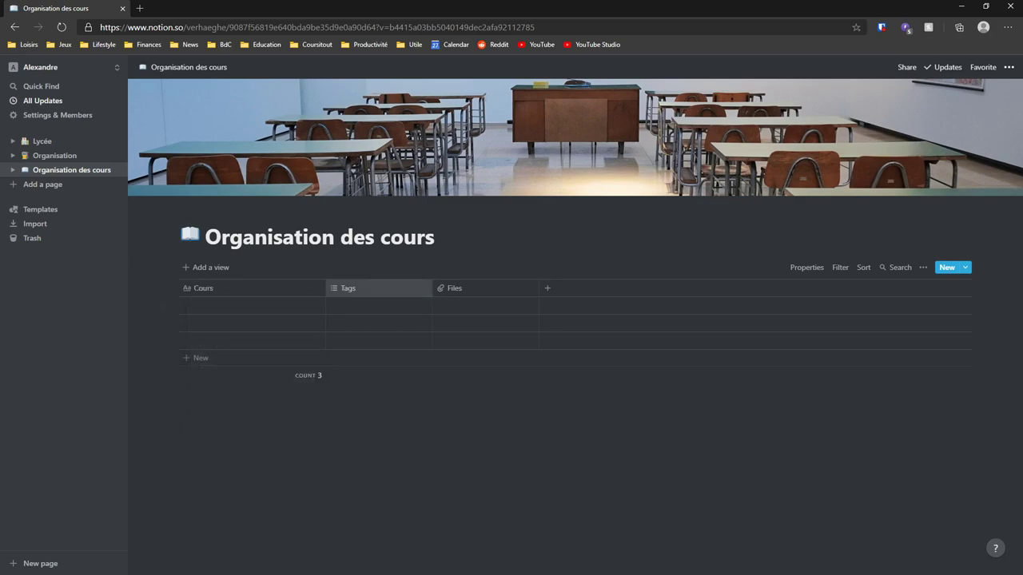
# - Rename the Tags column to "Matière" and change its property type to Select
pyautogui.click(352, 288)
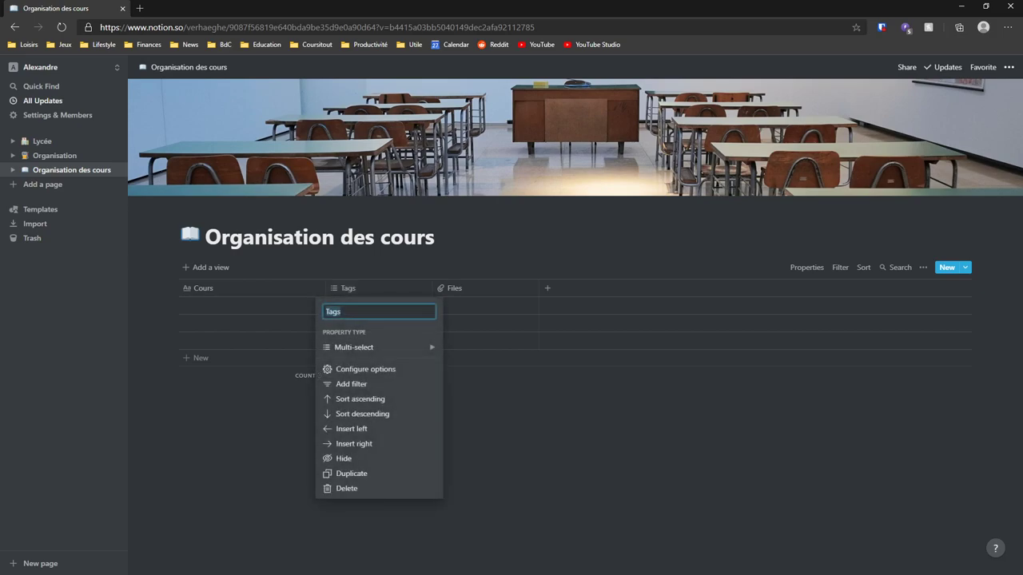
pyautogui.write('Matière')
pyautogui.moveTo(376, 347)
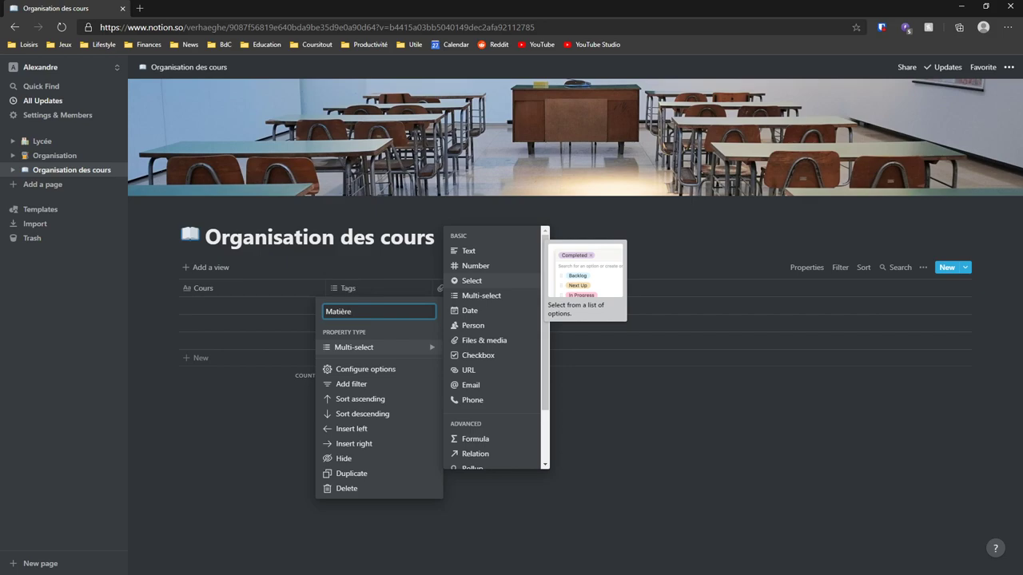
pyautogui.click(472, 280)
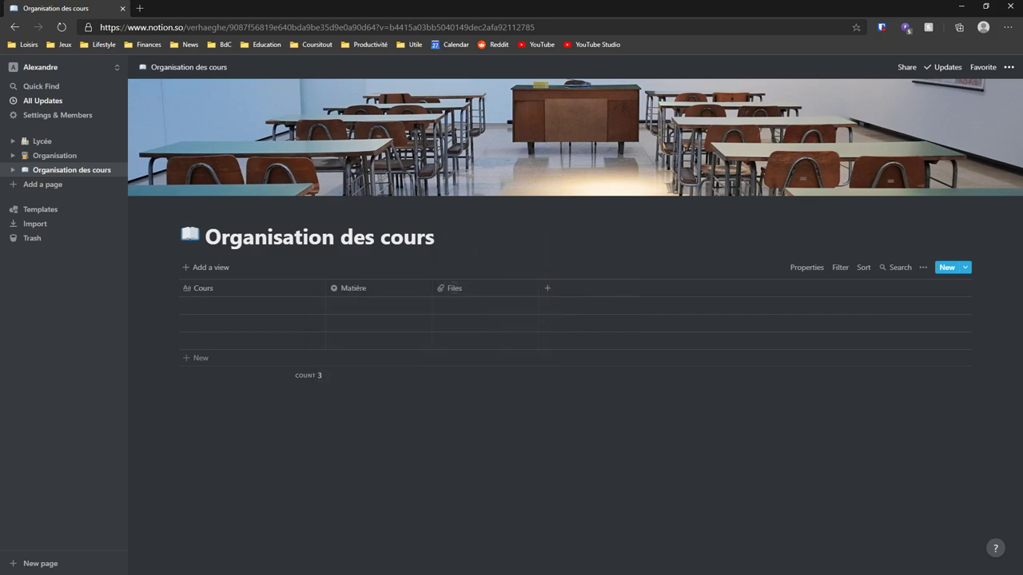
# - Rename the Files column to "Professeur" and change its property type to Text
pyautogui.click(452, 288)
pyautogui.write('Professeur')
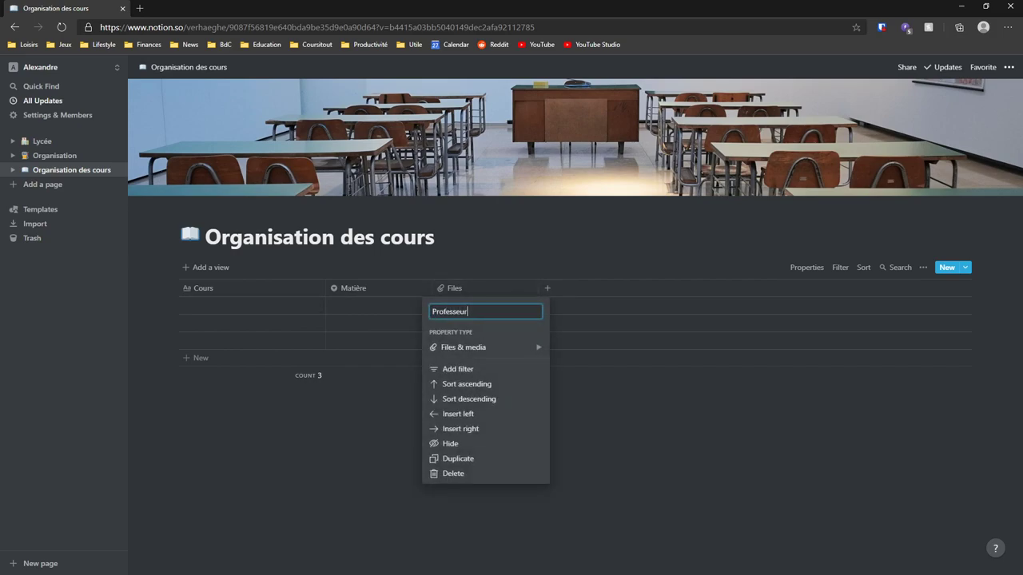
pyautogui.press('Down')
pyautogui.press('Return')
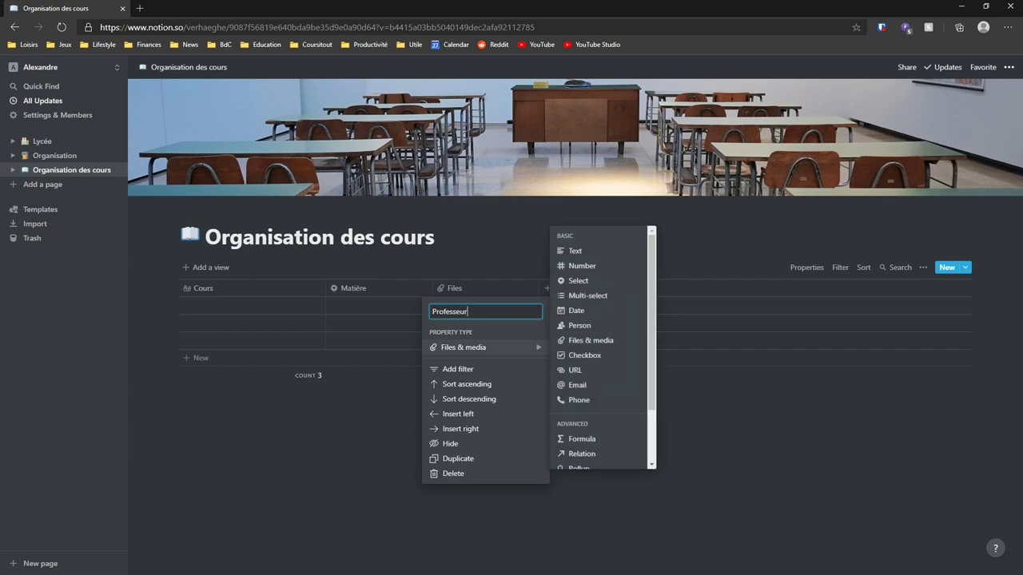
pyautogui.press('Down')
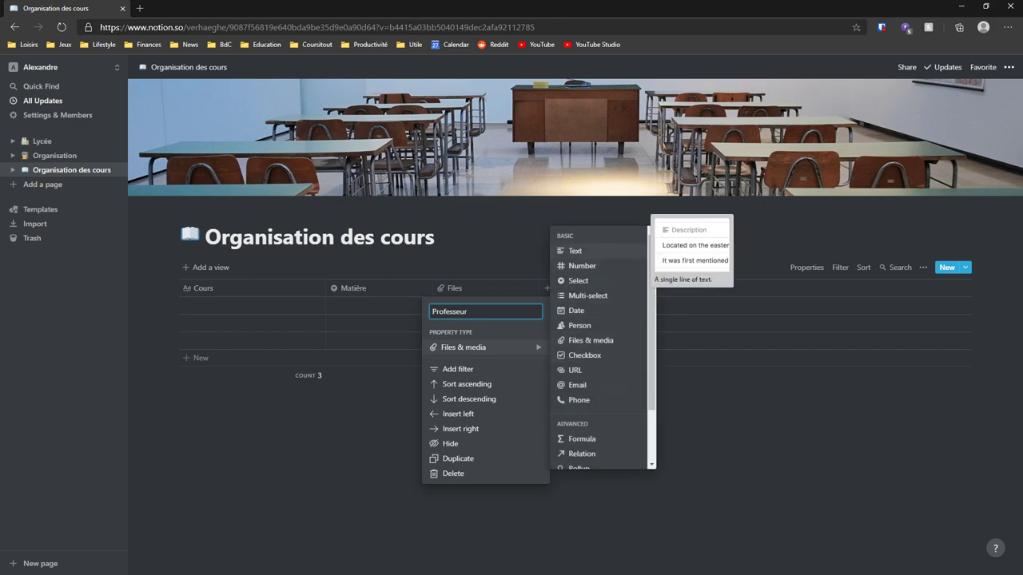
pyautogui.press('Return')
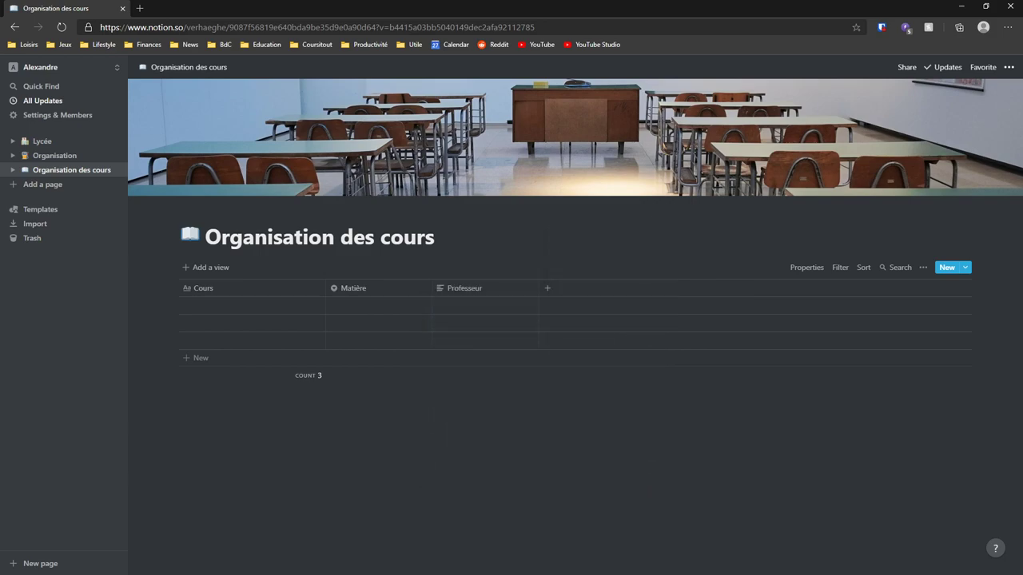
# - Add a new Text column named "Année" after the Professeur column
pyautogui.click(547, 288)
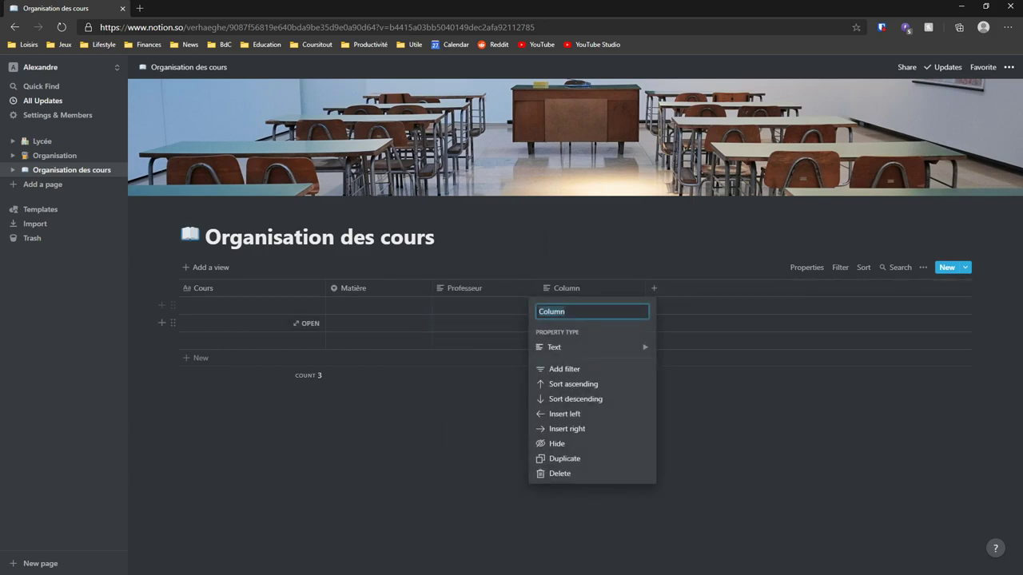
pyautogui.write('Année')
pyautogui.press('Down')
pyautogui.press('Return')
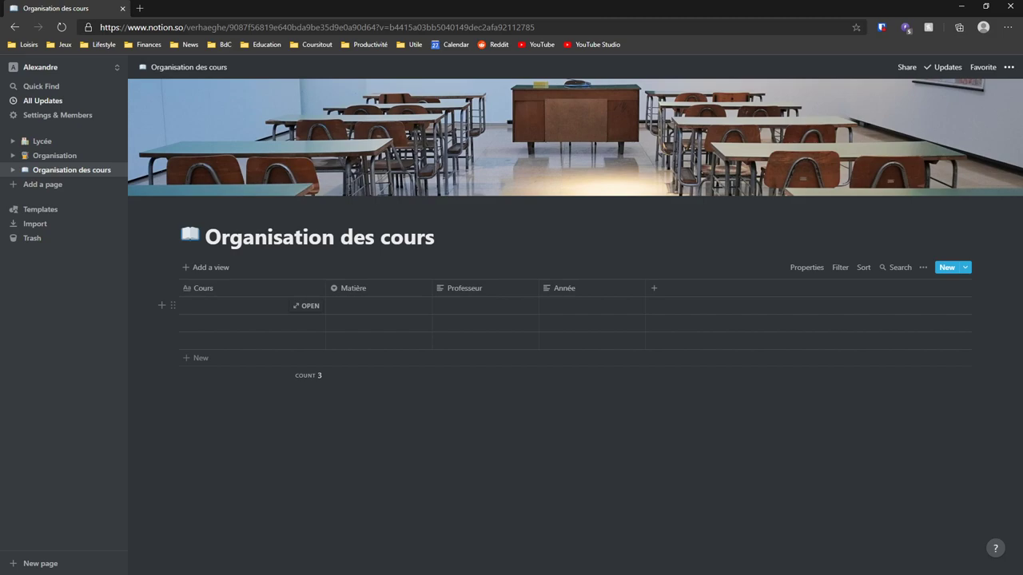
# - Enter "Philosophie Terminale" as the first row's Cours and create the option "Philosophie" for its Matière
pyautogui.click(240, 306)
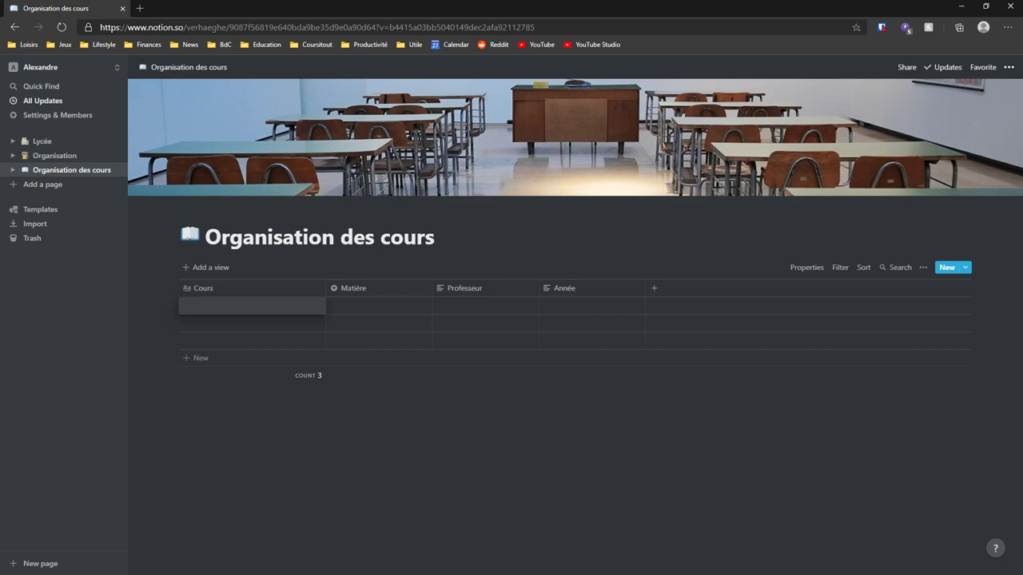
pyautogui.write('Philosophie Terminale')
pyautogui.click(252, 323)
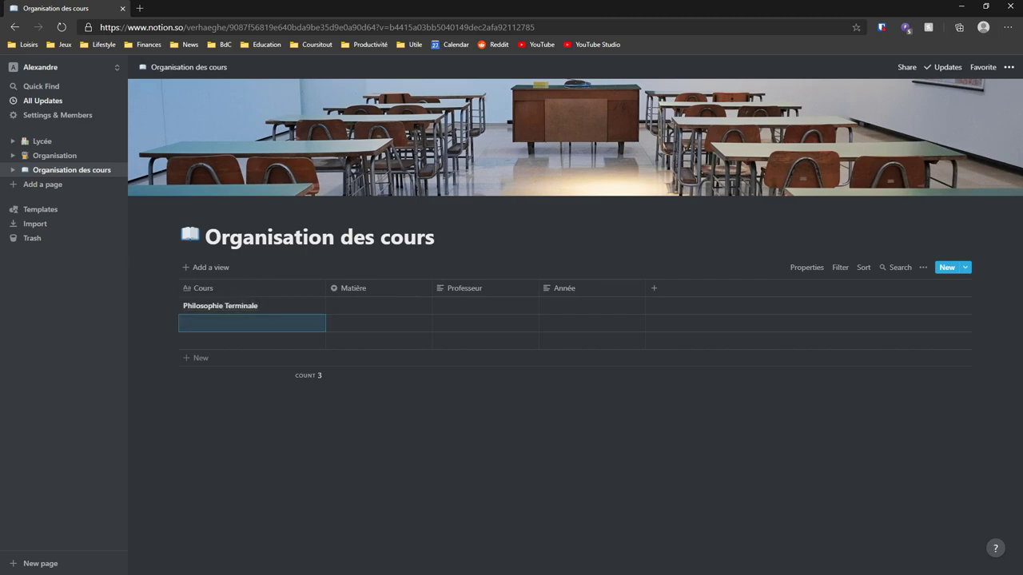
pyautogui.click(376, 306)
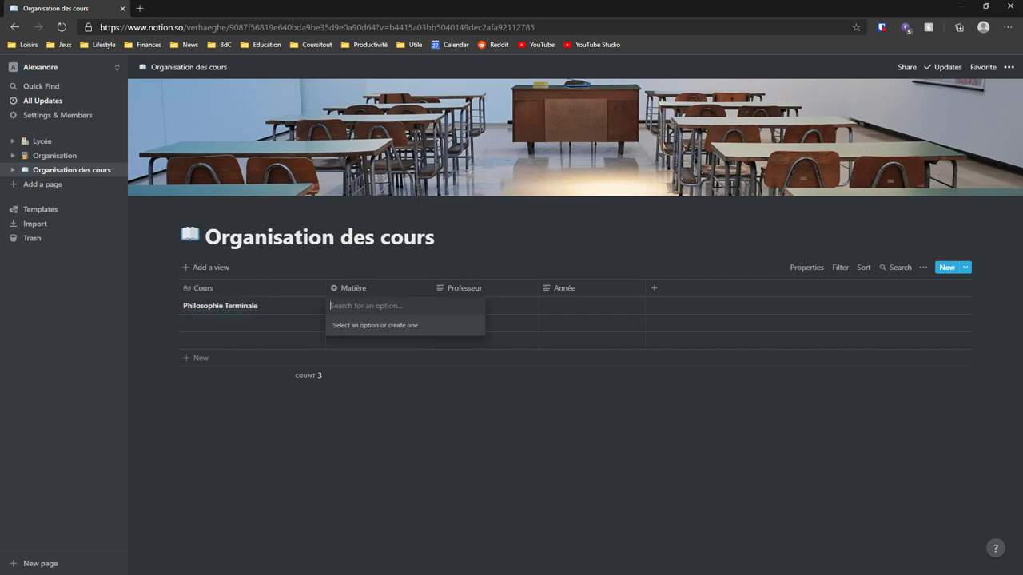
pyautogui.write('Philosophie')
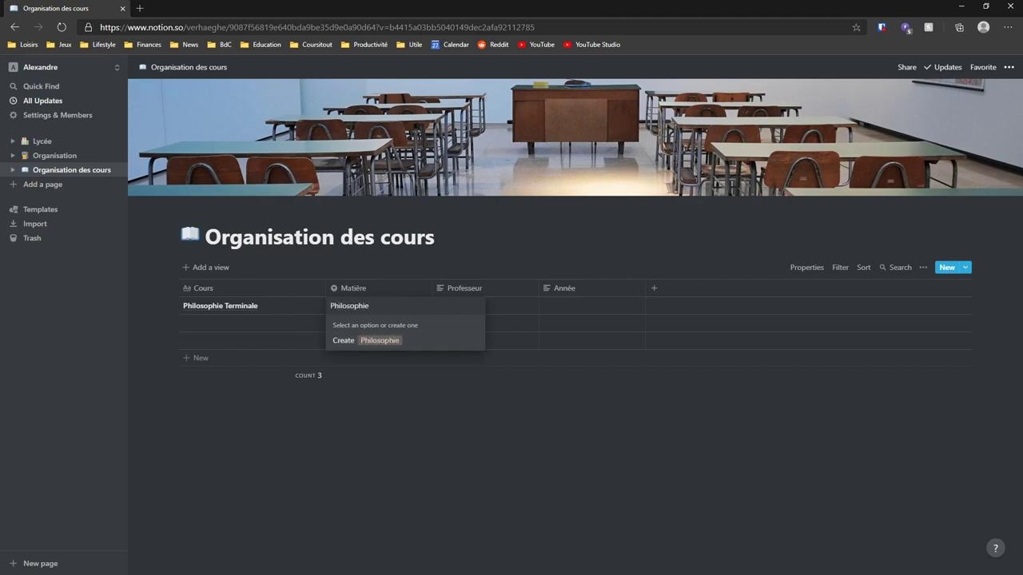
pyautogui.press('Return')
# - Fill in the teacher's name under Professeur and "2020-2021" under Année for the Philosophie Terminale row
pyautogui.click(485, 305)
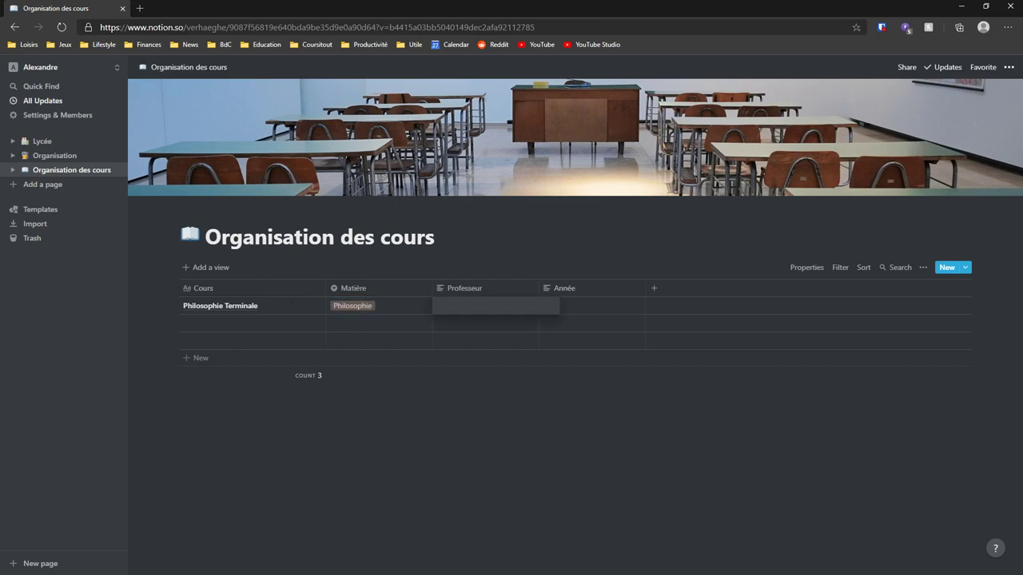
pyautogui.write('M. Dupond')
pyautogui.press('Return')
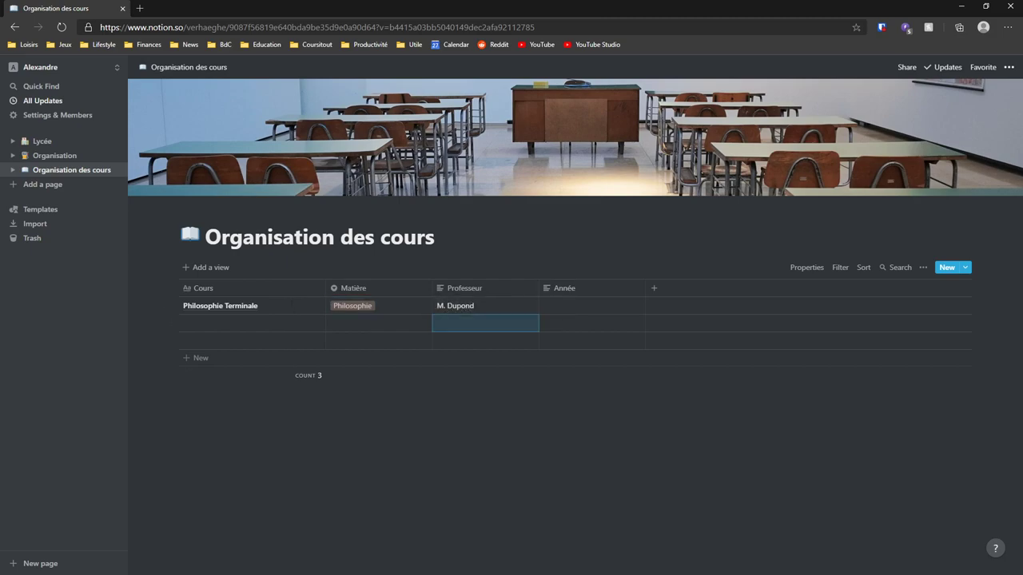
pyautogui.click(591, 306)
pyautogui.write('2020-20')
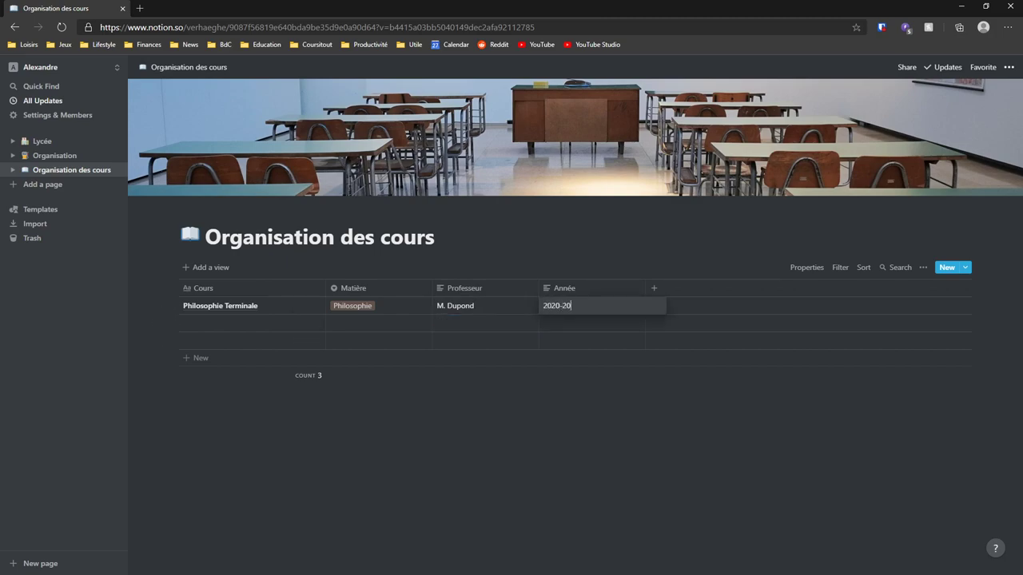
pyautogui.write('21')
pyautogui.press('Return')
pyautogui.press('Down')
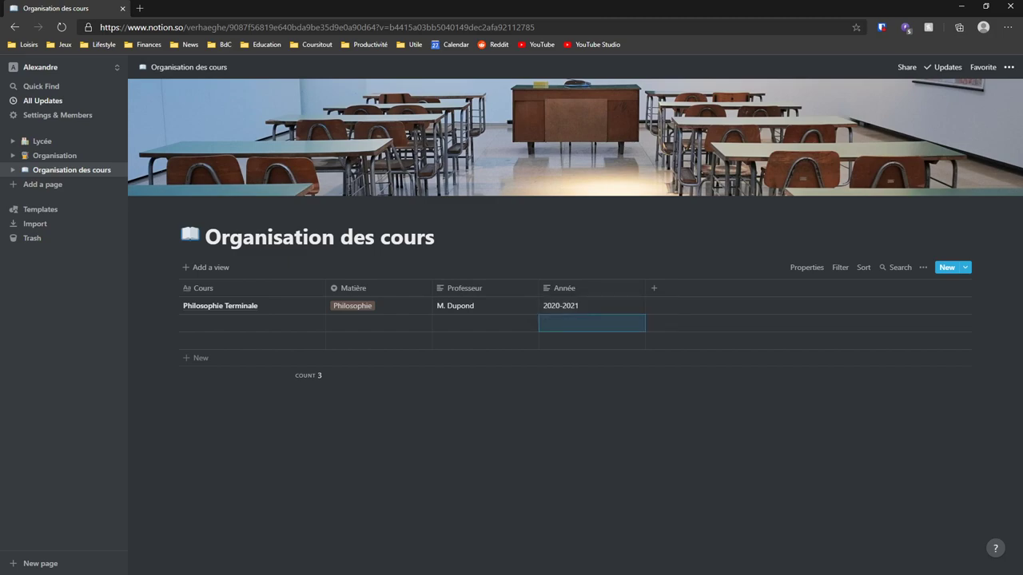
# - Change the Année column's property type from Text to Select
pyautogui.click(564, 289)
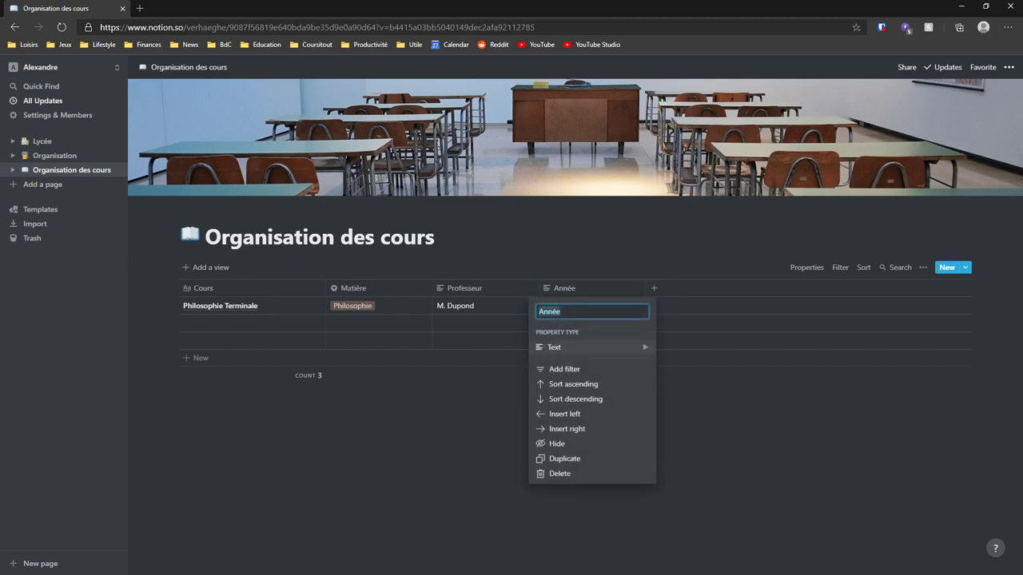
pyautogui.click(592, 347)
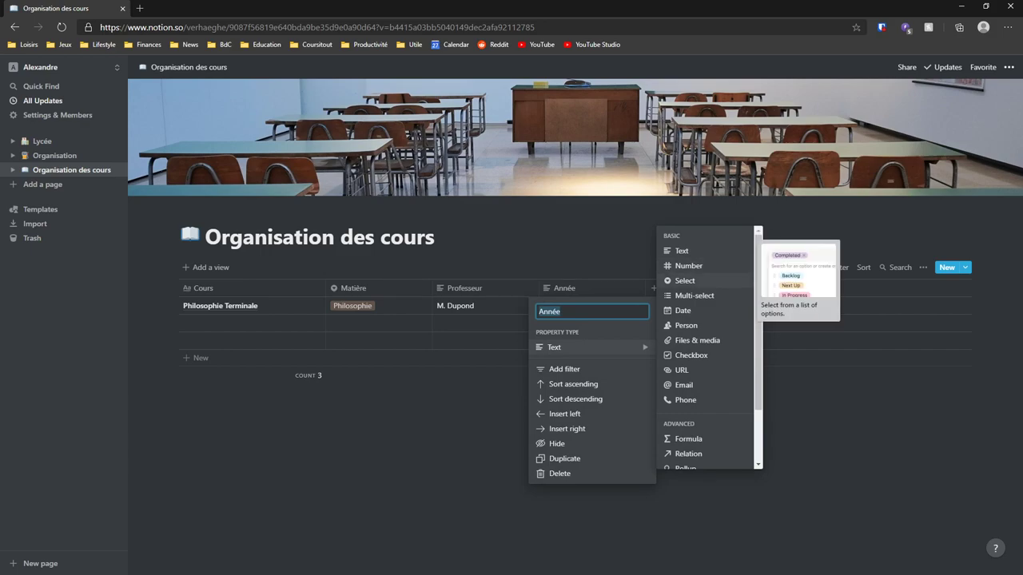
pyautogui.click(685, 280)
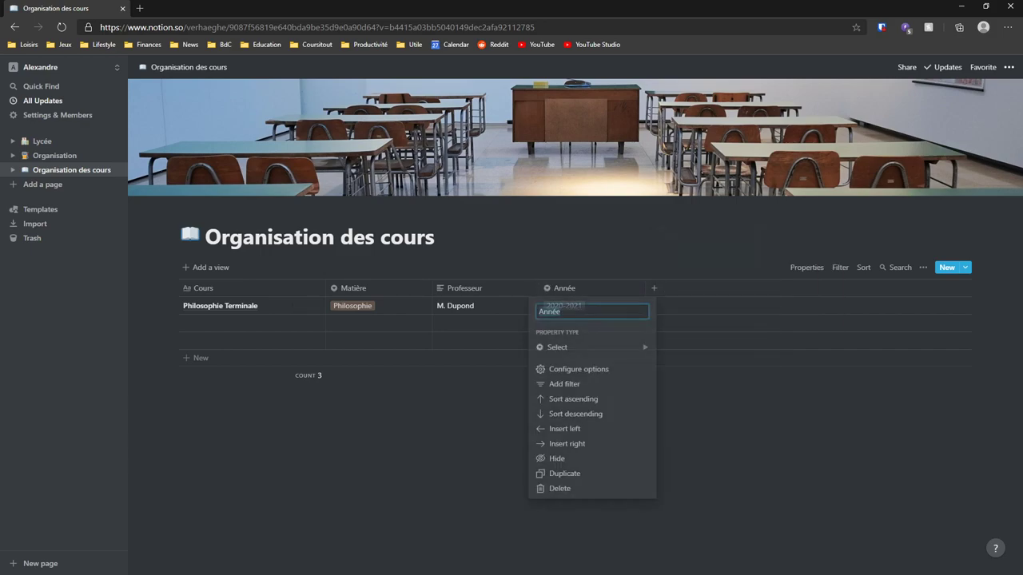
pyautogui.click(592, 347)
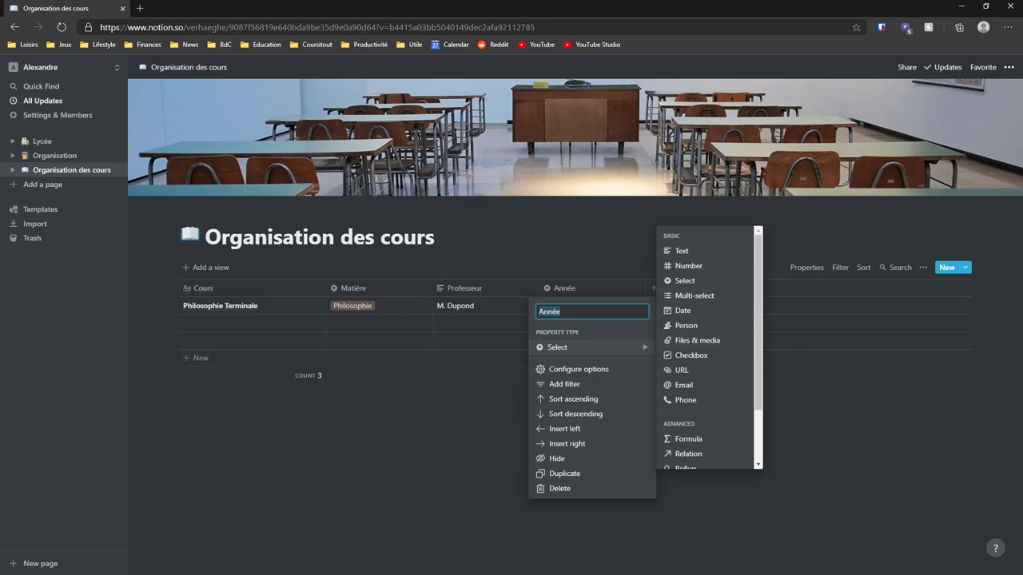
pyautogui.press('Escape')
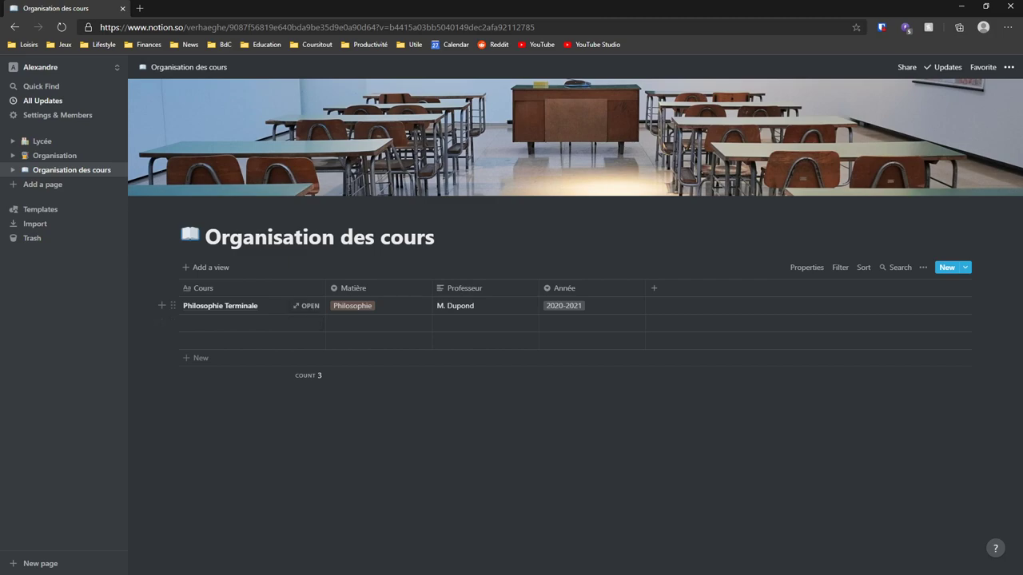
# - Enter "Physique-Chimie Terminale" as the second row's Cours and create the option "Physique-Chimie" for its Matière
pyautogui.click(240, 323)
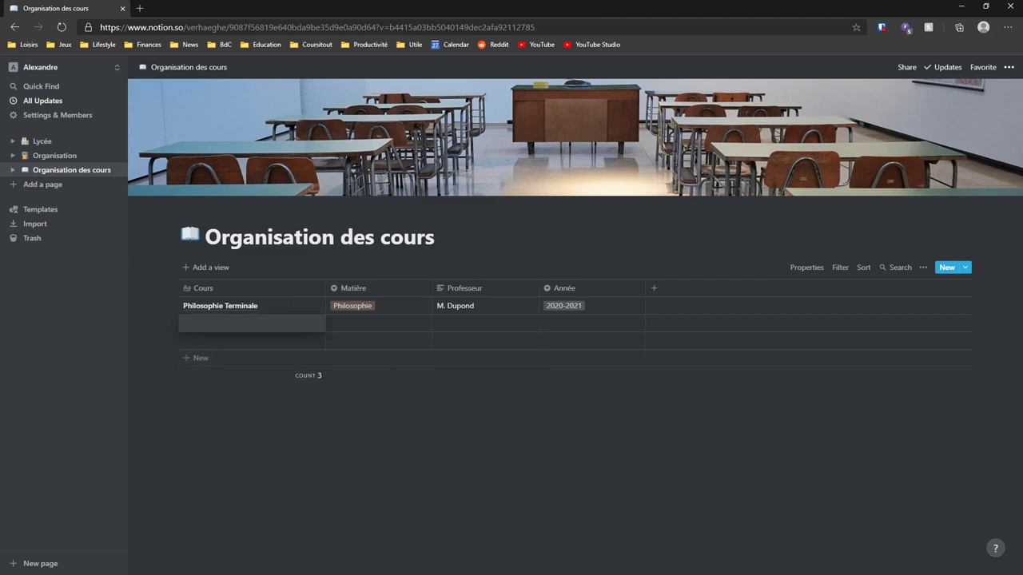
pyautogui.write('Physique-Chimie Terminale')
pyautogui.press('Return')
pyautogui.click(375, 323)
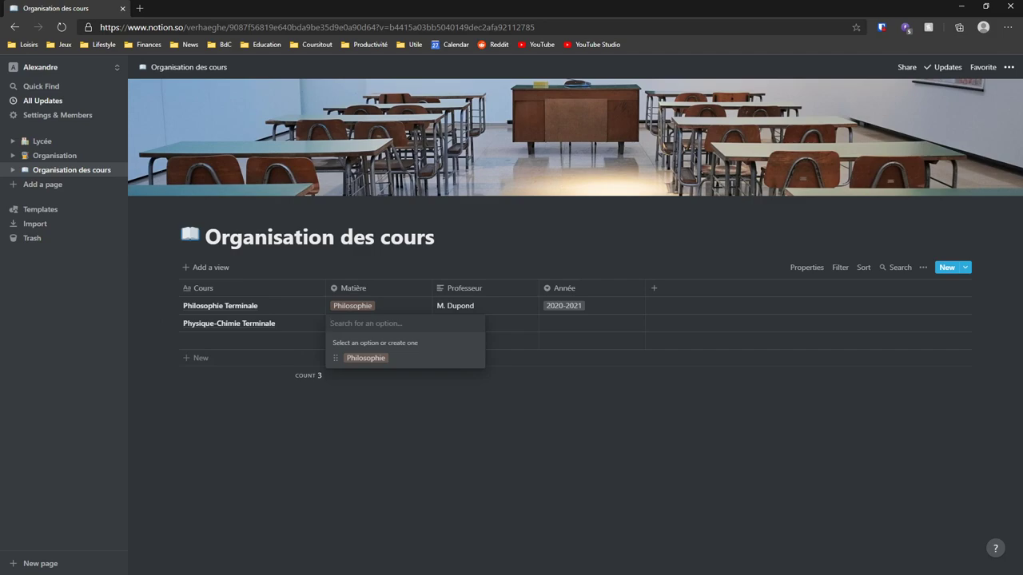
pyautogui.write('Physique-Chimie')
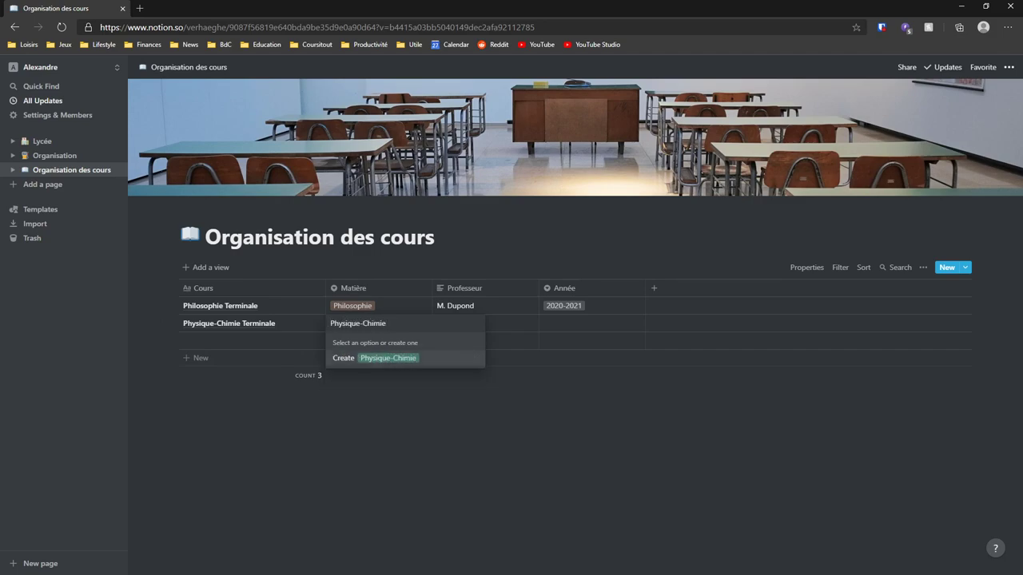
pyautogui.press('Return')
# - Fill in the teacher's name under Professeur and choose "2020-2021" as Année for the Physique-Chimie Terminale row
pyautogui.click(480, 323)
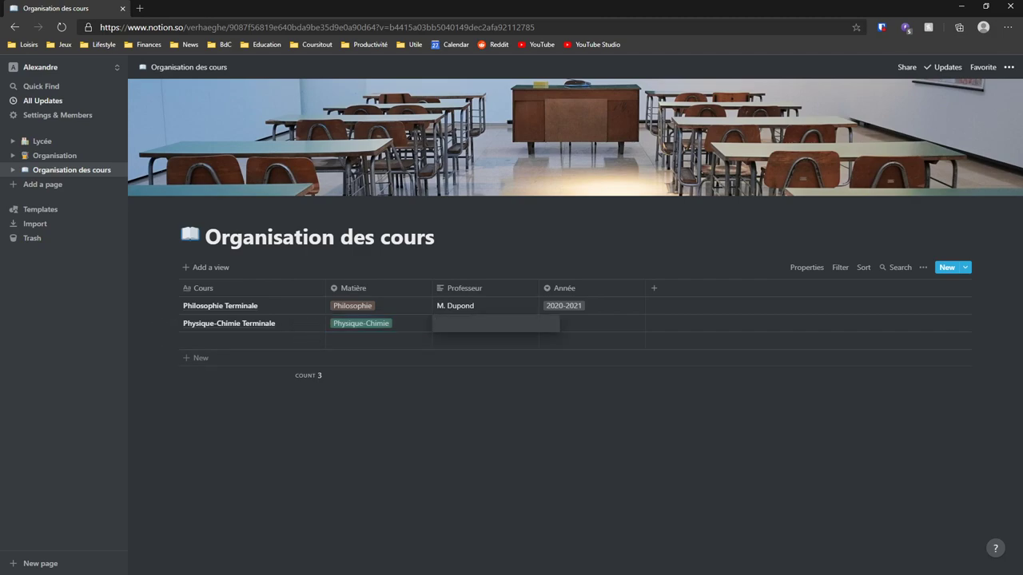
pyautogui.write('Mme. Ballon')
pyautogui.press('Return')
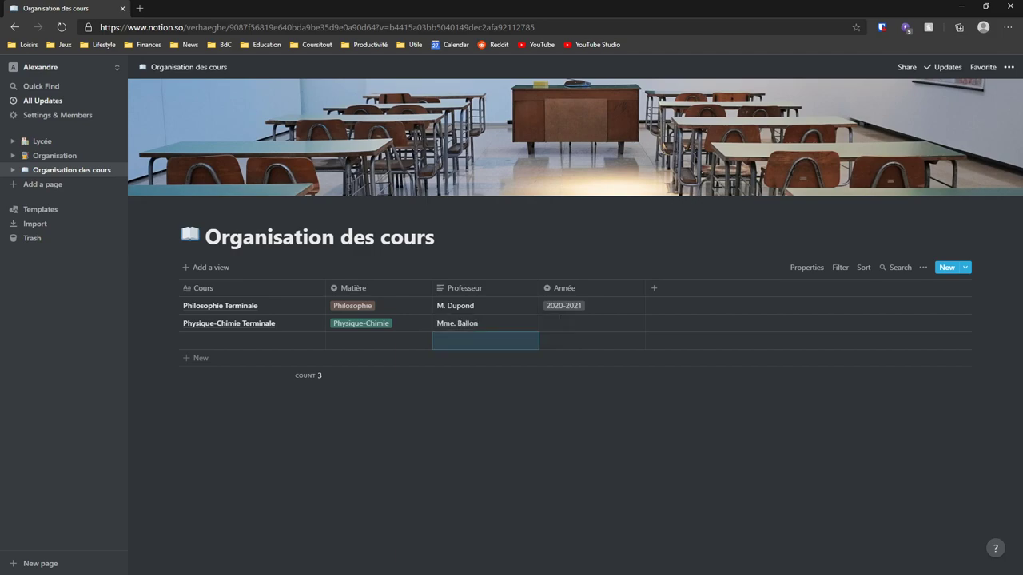
pyautogui.click(591, 323)
pyautogui.write('20')
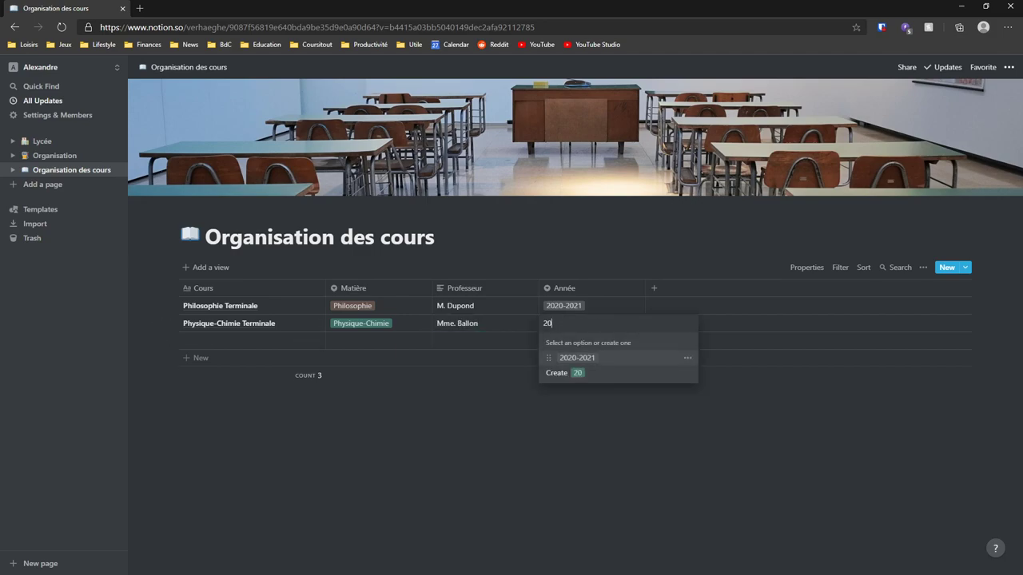
pyautogui.press('Return')
pyautogui.press('Escape')
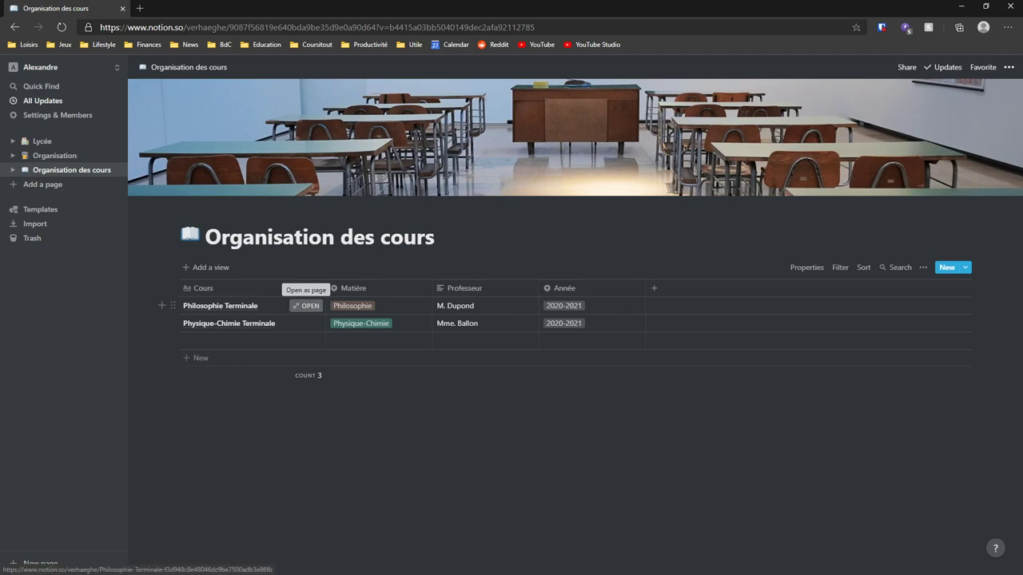
# - Open the Philosophie Terminale entry and write "La conscience" as its first line of content
pyautogui.click(306, 305)
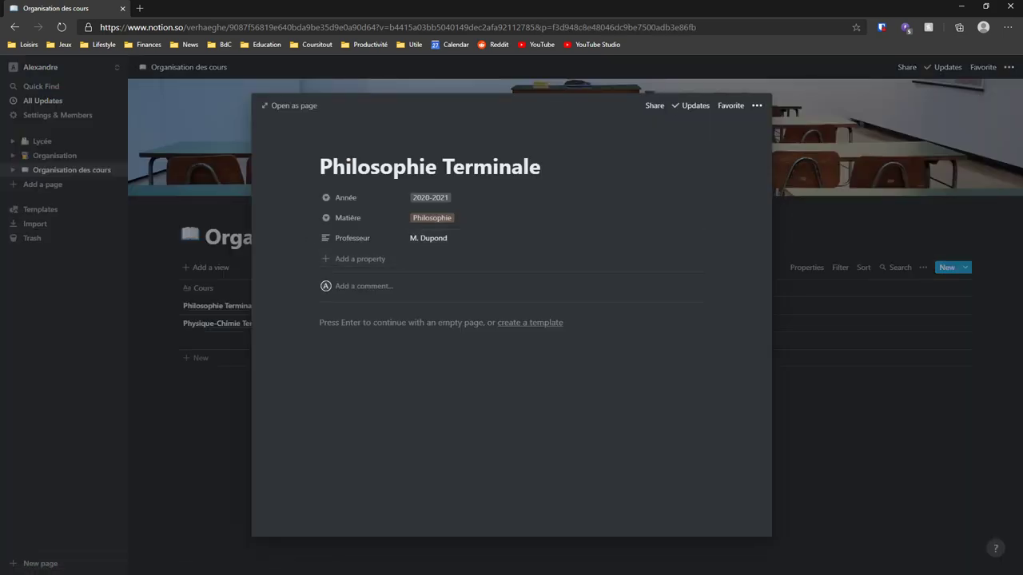
pyautogui.press('Return')
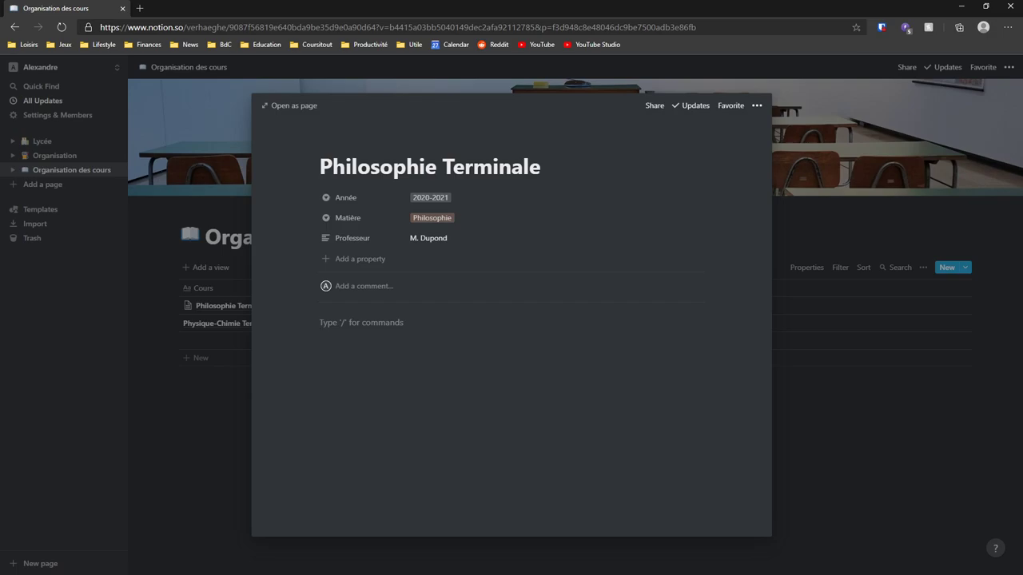
pyautogui.write('La conscience')
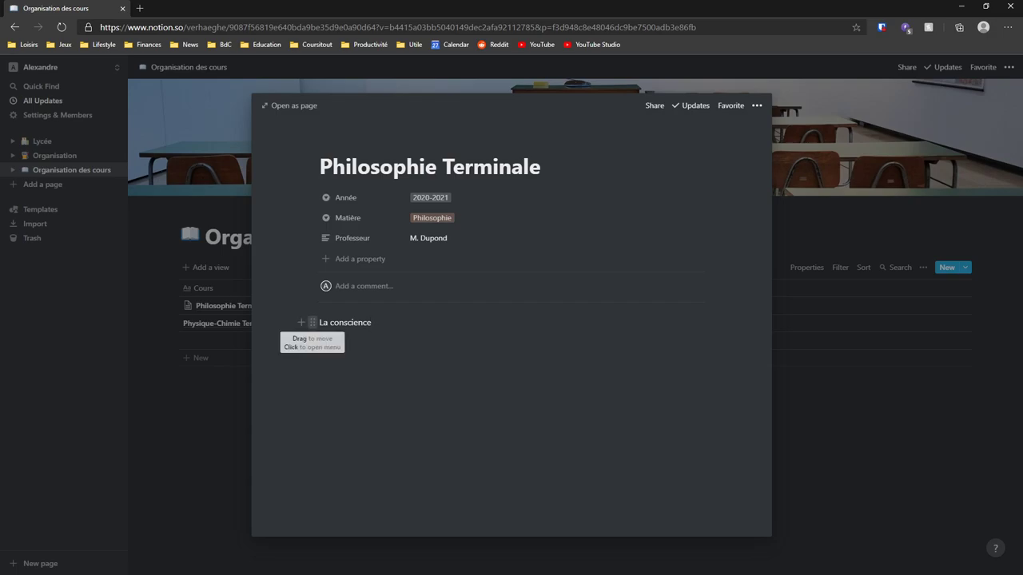
# - Turn the "La conscience" text block into a sub-page
pyautogui.moveTo(312, 322)
pyautogui.mouseDown()
pyautogui.moveTo(312, 356)
pyautogui.moveTo(533, 280)
pyautogui.moveTo(329, 325)
pyautogui.mouseUp()
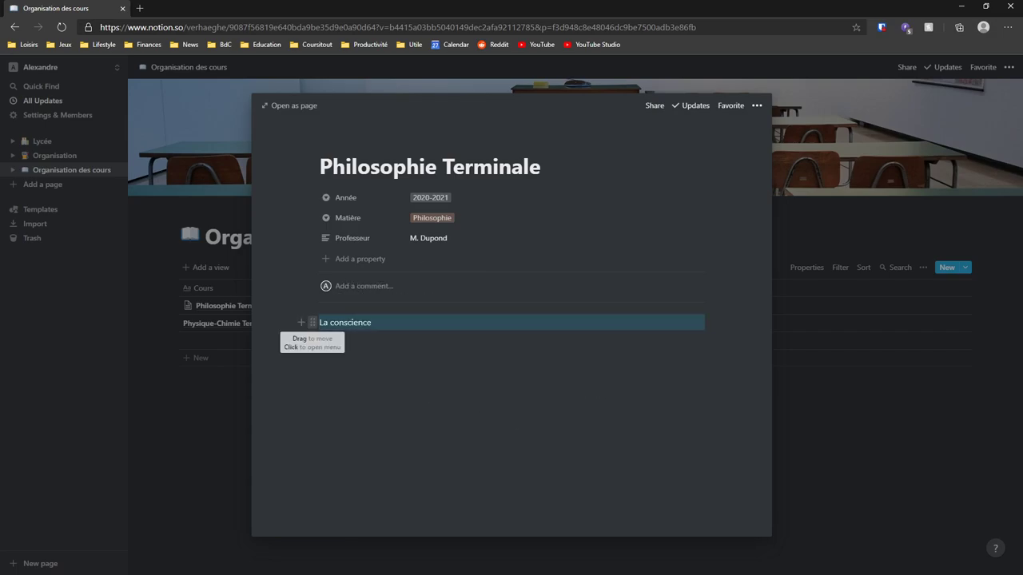
pyautogui.click(312, 322)
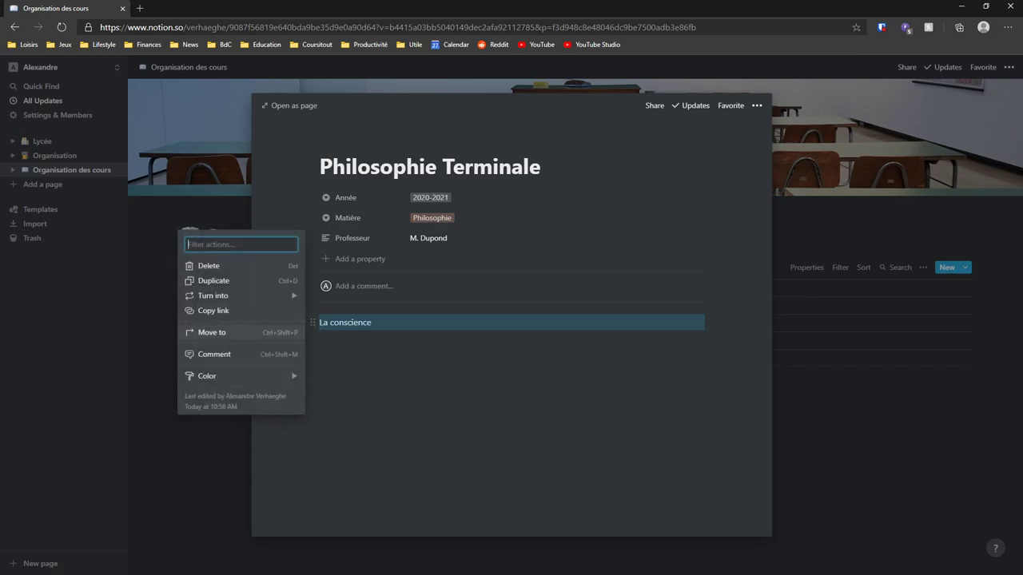
pyautogui.moveTo(231, 295)
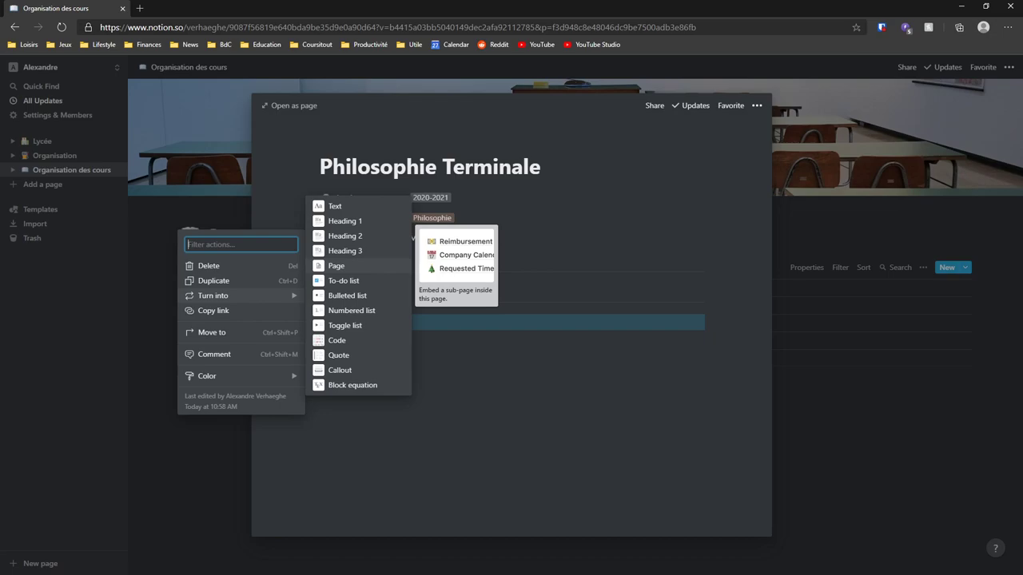
pyautogui.click(336, 266)
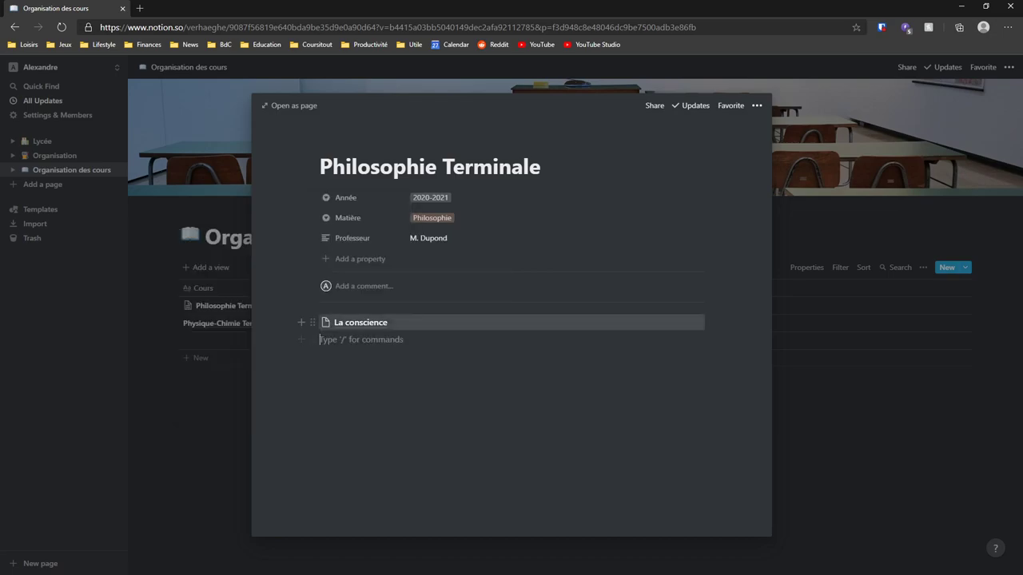
# - Open the "La conscience" sub-page and start it as an empty page
pyautogui.click(361, 323)
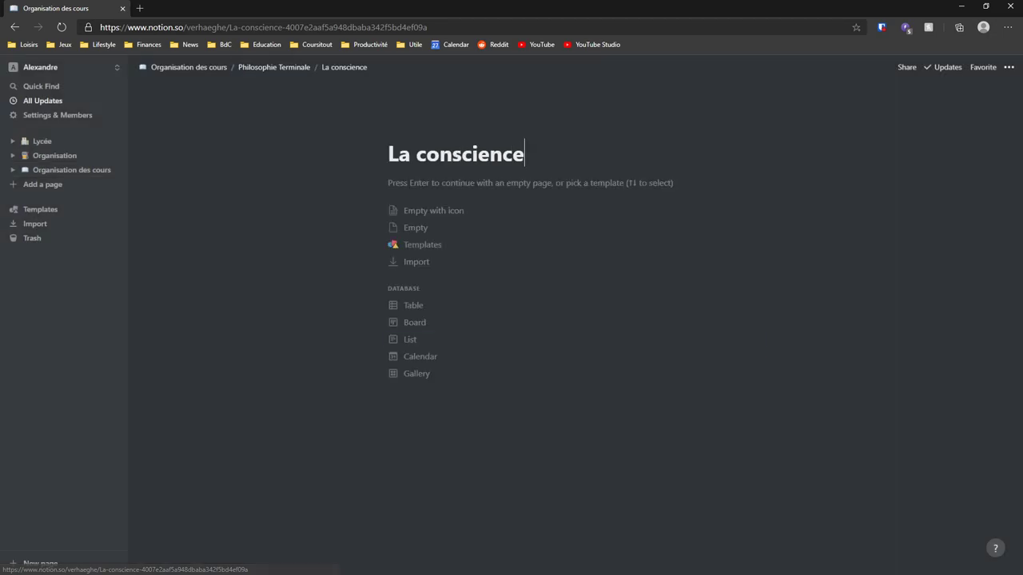
pyautogui.press('Down')
pyautogui.press('Down')
pyautogui.press('Down')
pyautogui.press('Down')
pyautogui.press('Up')
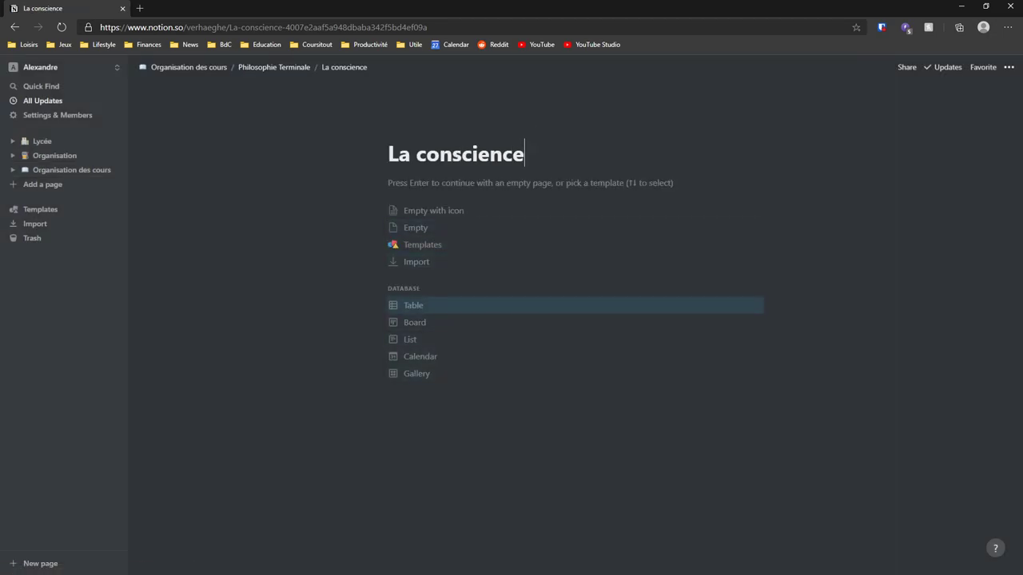
pyautogui.press('Up')
pyautogui.press('Up')
pyautogui.press('Up')
pyautogui.press('Up')
pyautogui.press('Up')
pyautogui.press('Return')
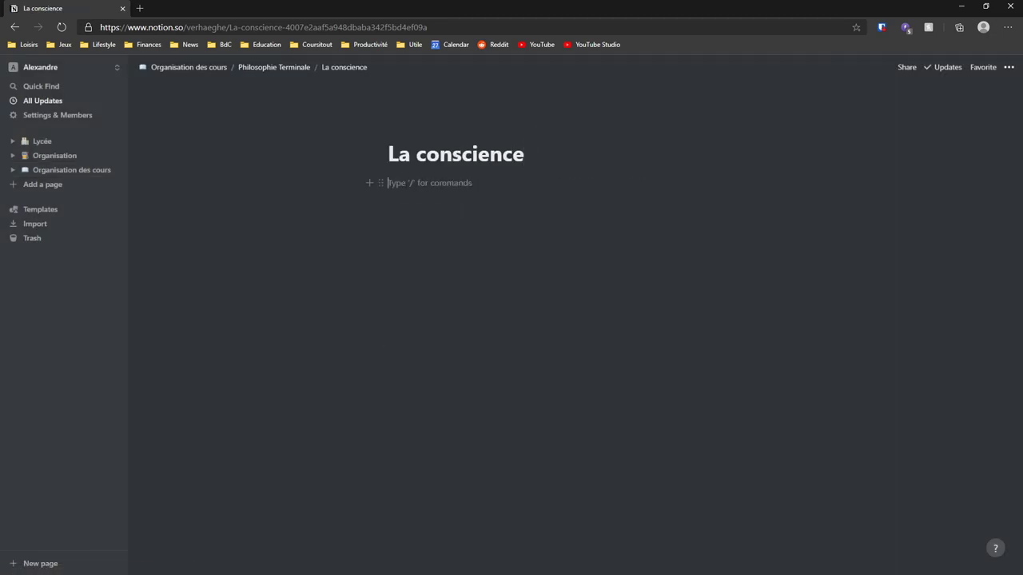
# - Try out some filler text in the body of the "La conscience" page and clear it again
pyautogui.write('qdzqzd zd qzd qz')
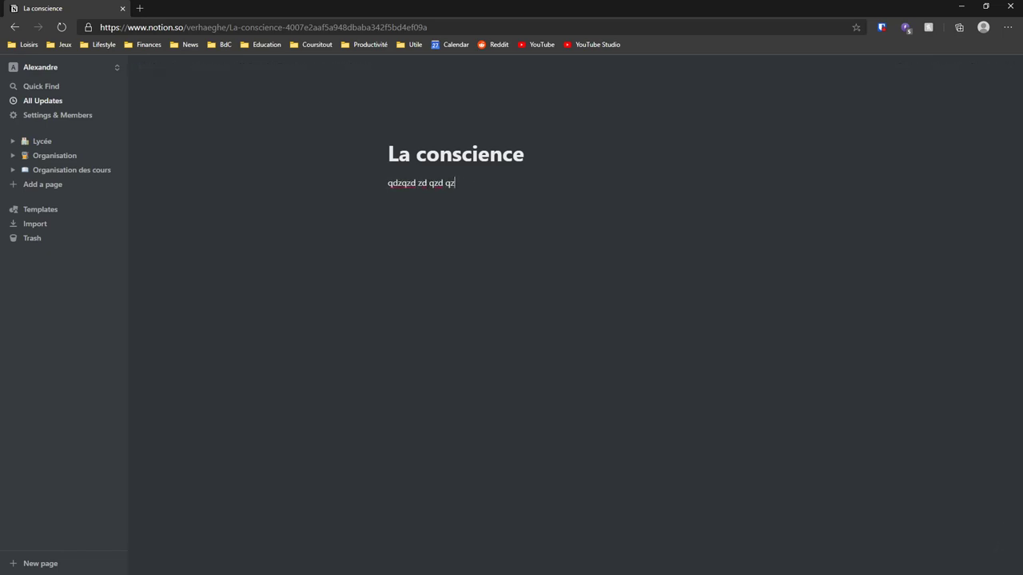
pyautogui.hotkey('ctrl', 'a')
pyautogui.press('BackSpace')
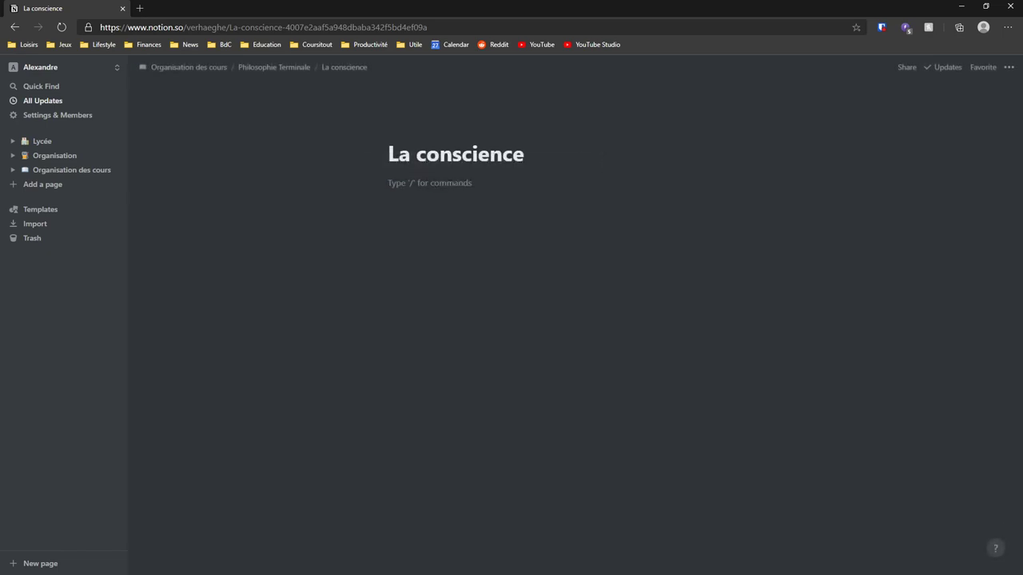
pyautogui.click(400, 183)
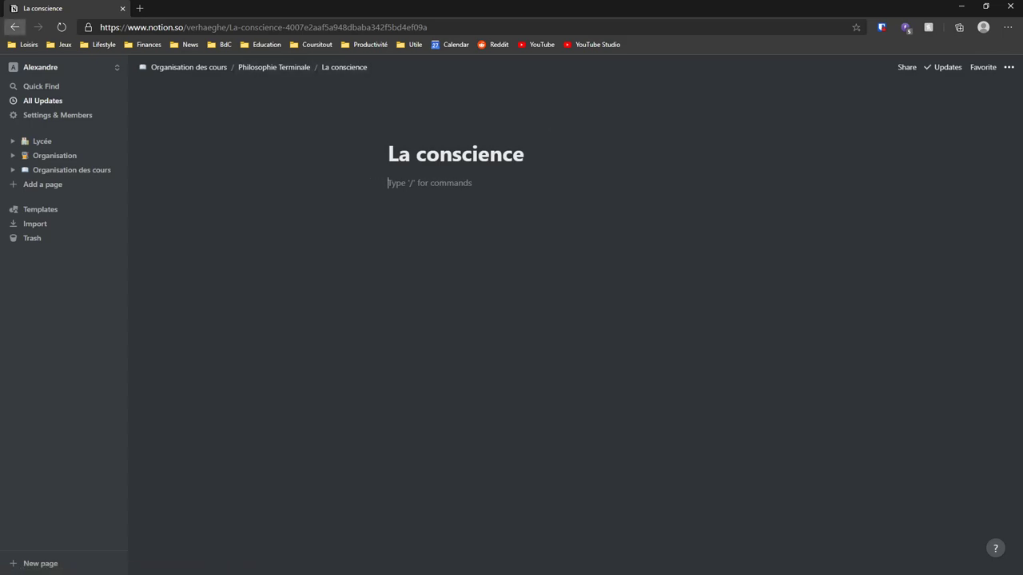
# - Go back to the Philosophie Terminale entry and insert an inline calendar below the "La conscience" sub-page
pyautogui.click(14, 26)
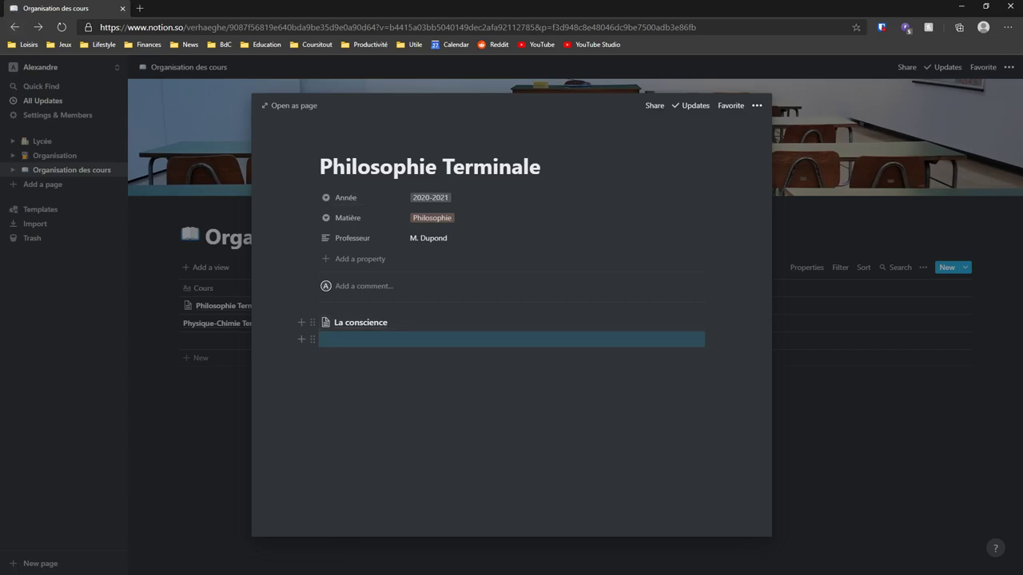
pyautogui.click(359, 339)
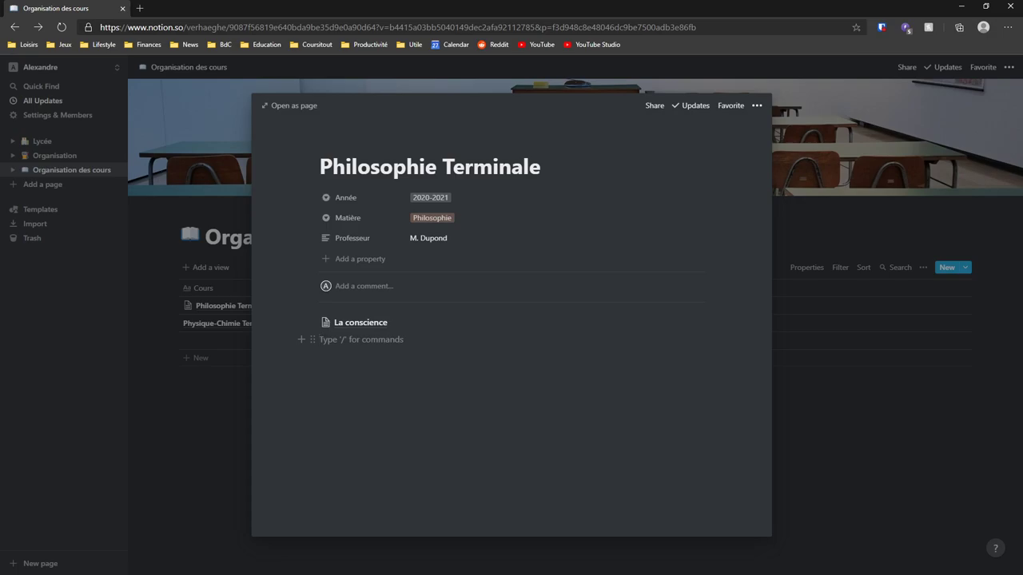
pyautogui.write('/')
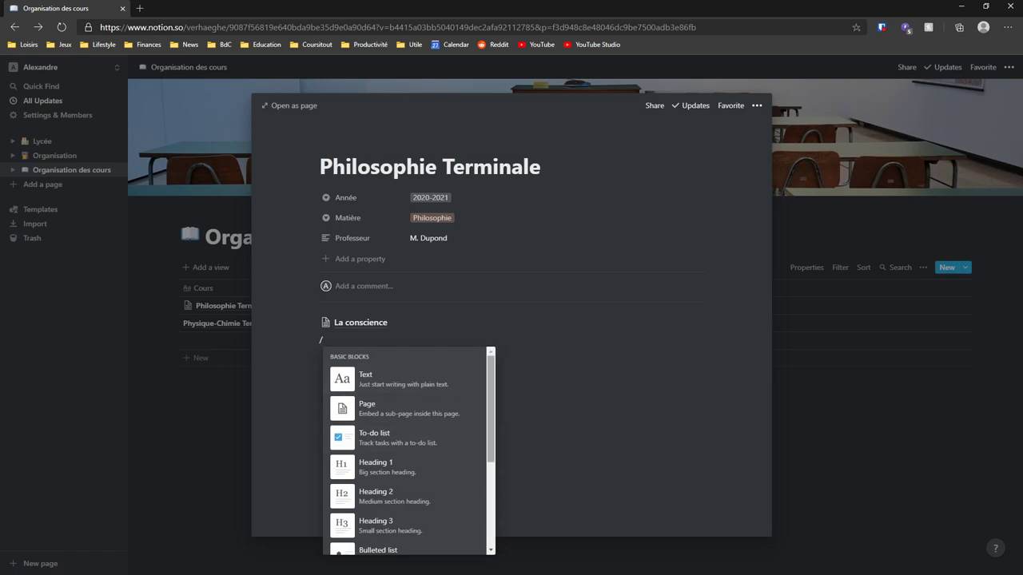
pyautogui.scroll(-2, 408, 511)
pyautogui.scroll(-5, 407, 451)
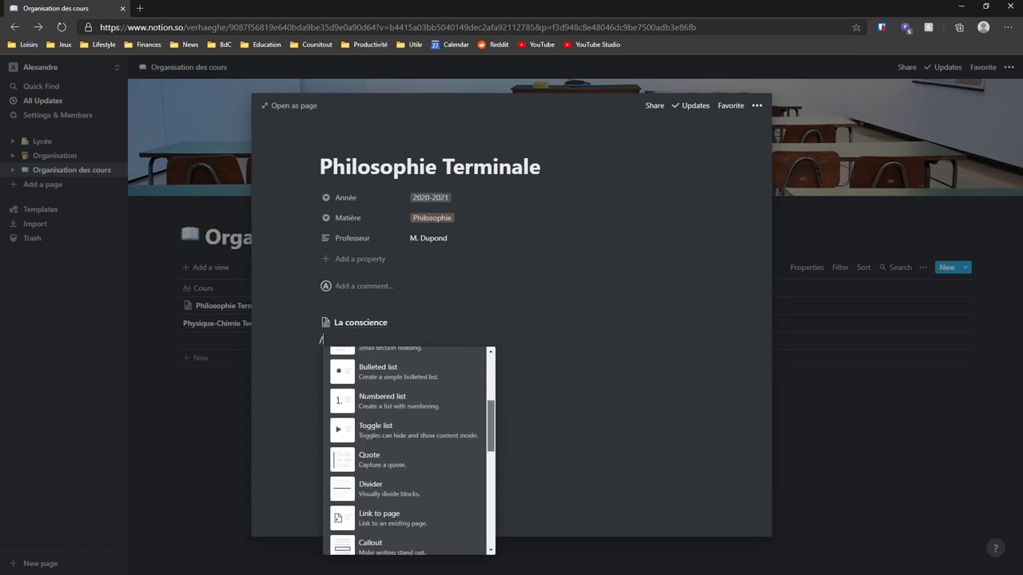
pyautogui.scroll(-5, 407, 452)
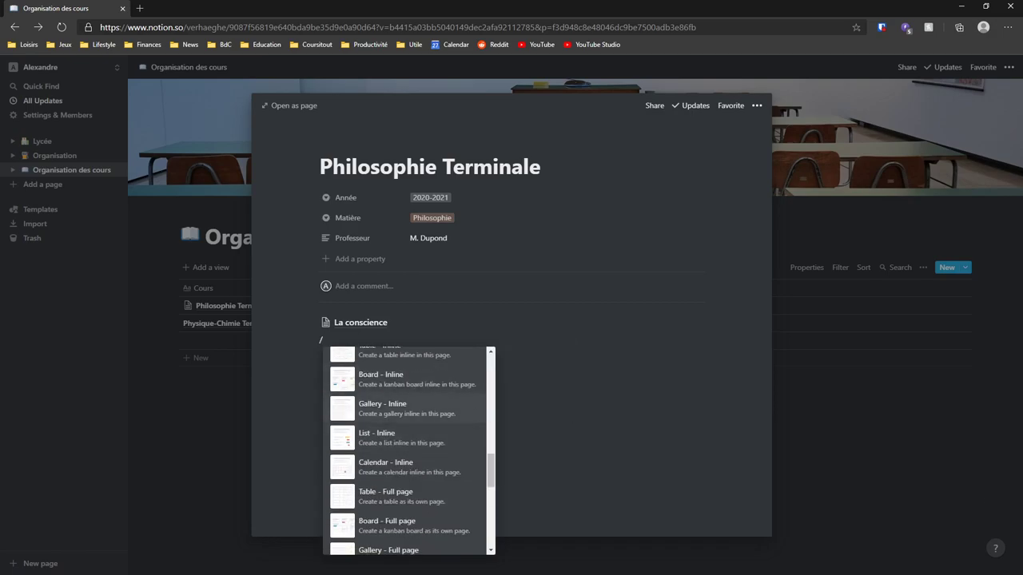
pyautogui.scroll(-1, 408, 435)
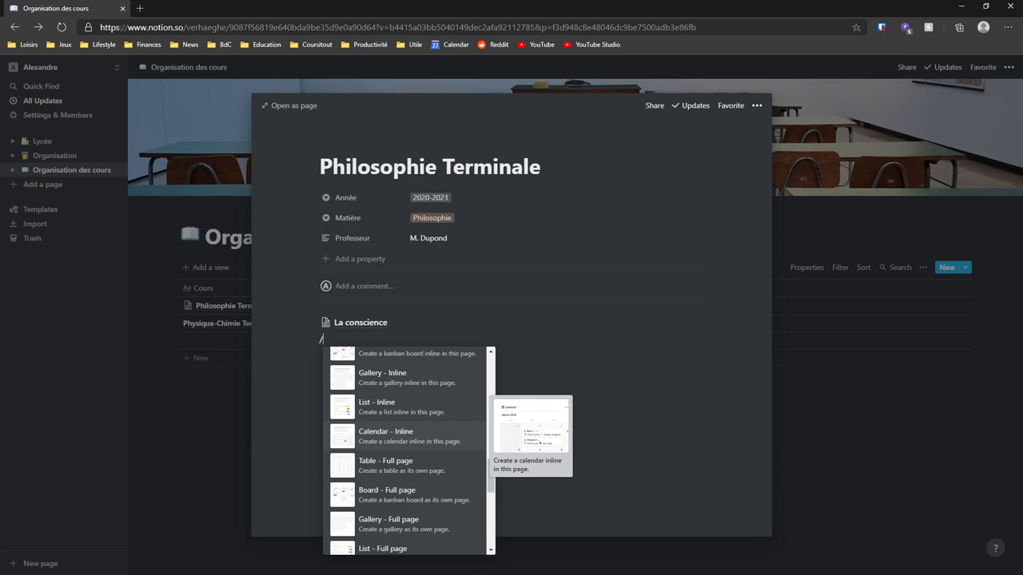
pyautogui.press('Return')
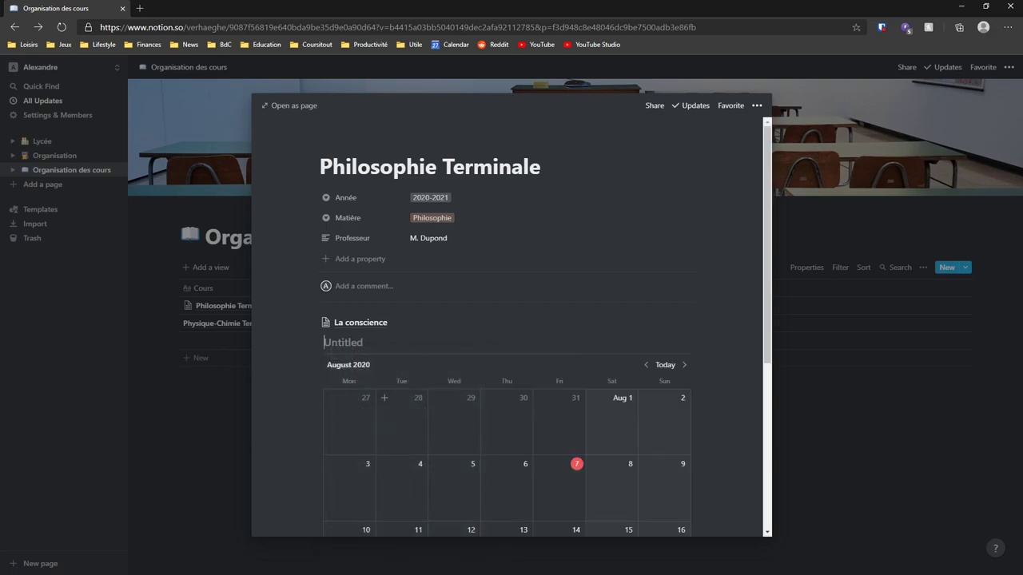
# - Add an entry titled "Devoir de philosophie" on August 14, 2020 in the inline calendar
pyautogui.scroll(-3, 507, 336)
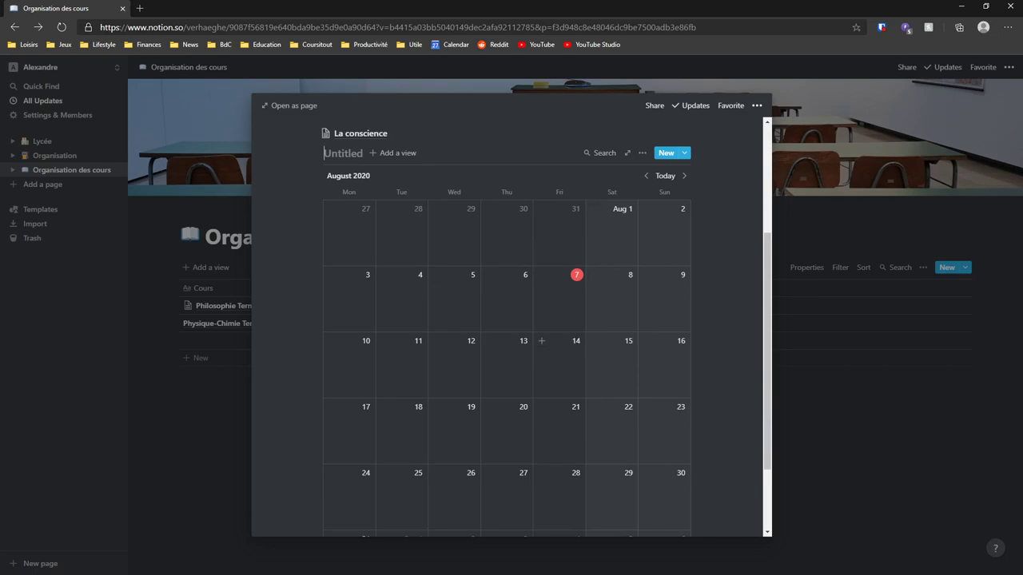
pyautogui.click(542, 341)
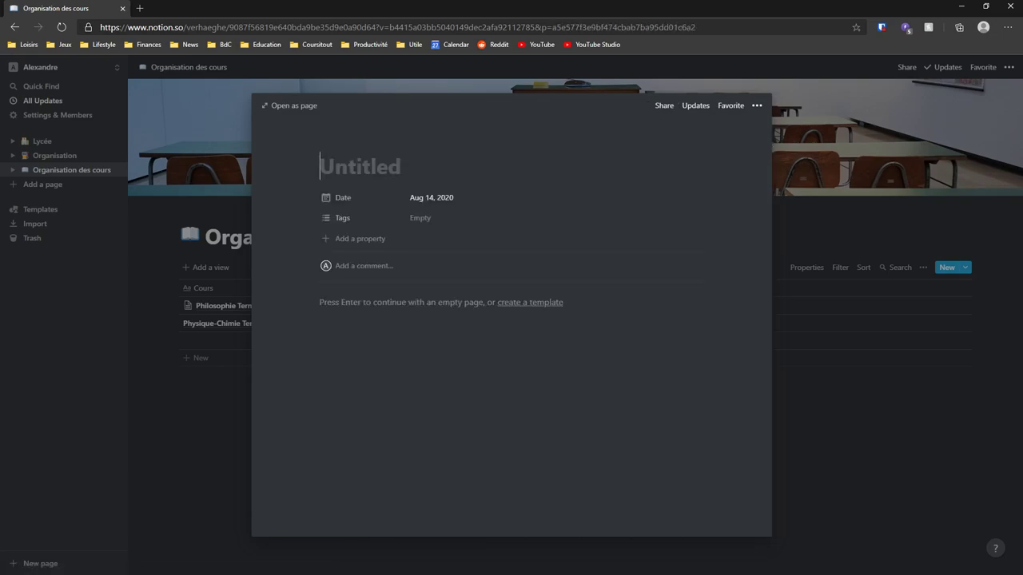
pyautogui.write('Devoir de phi')
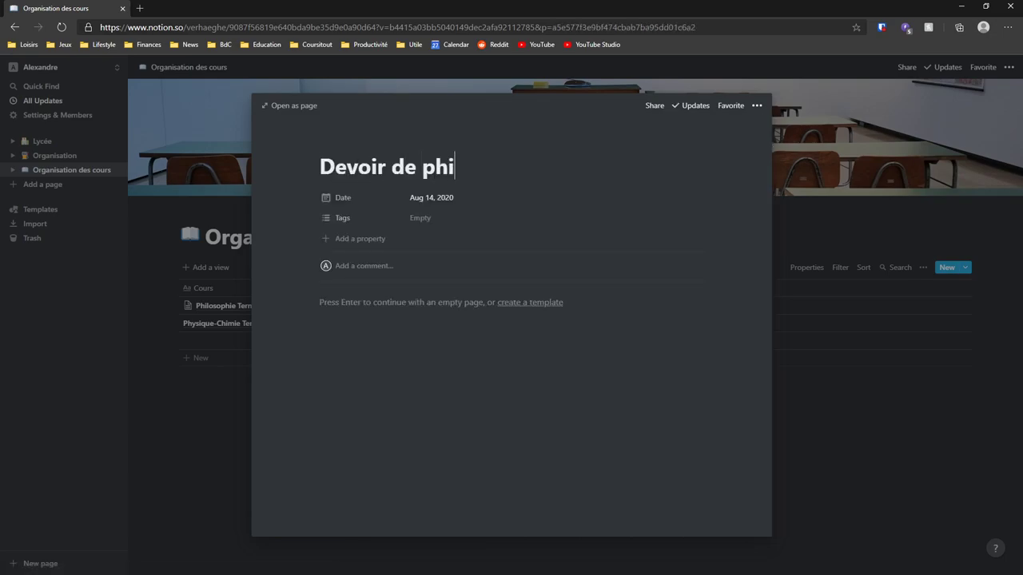
pyautogui.write('losophie')
# - Create the tag "Devoir Maison" and assign it to the "Devoir de philosophie" entry
pyautogui.press('Down')
pyautogui.press('Down')
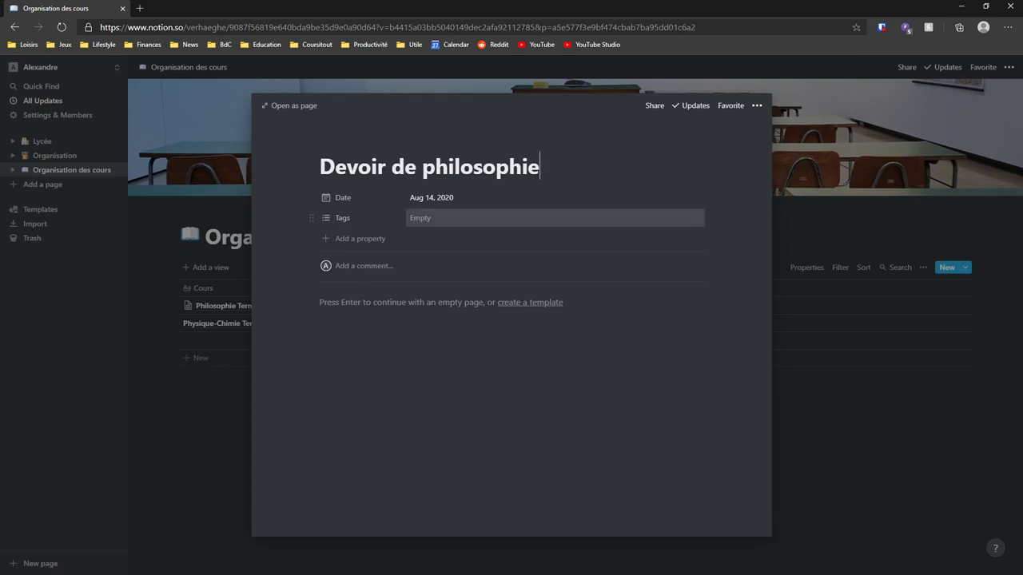
pyautogui.press('Return')
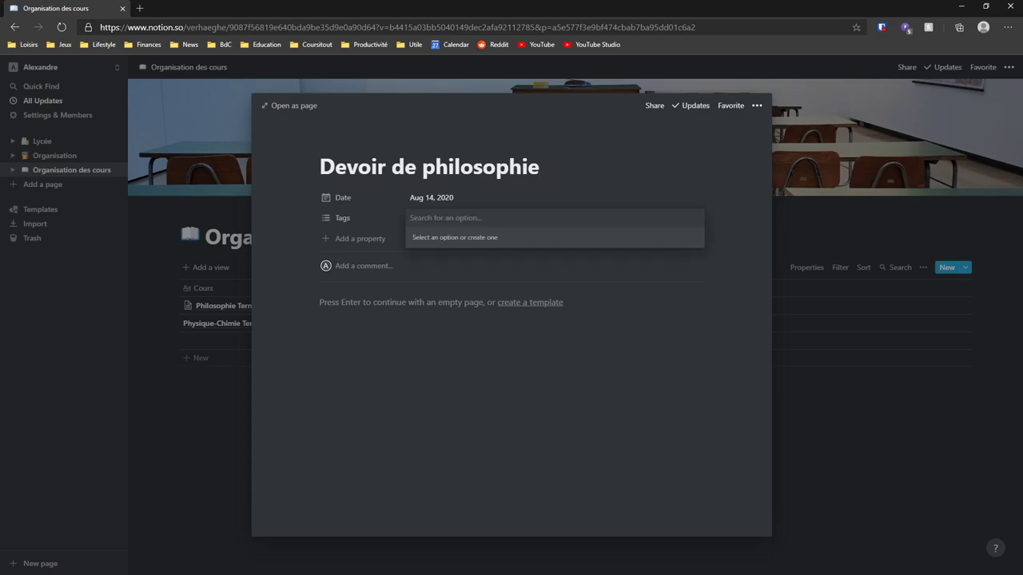
pyautogui.write('Devoir Maison')
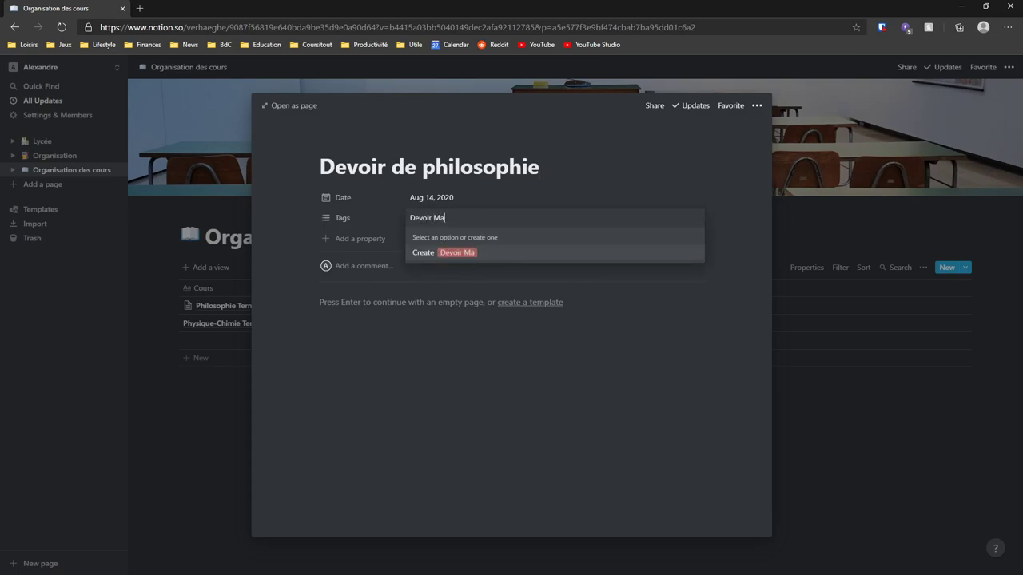
pyautogui.press('Return')
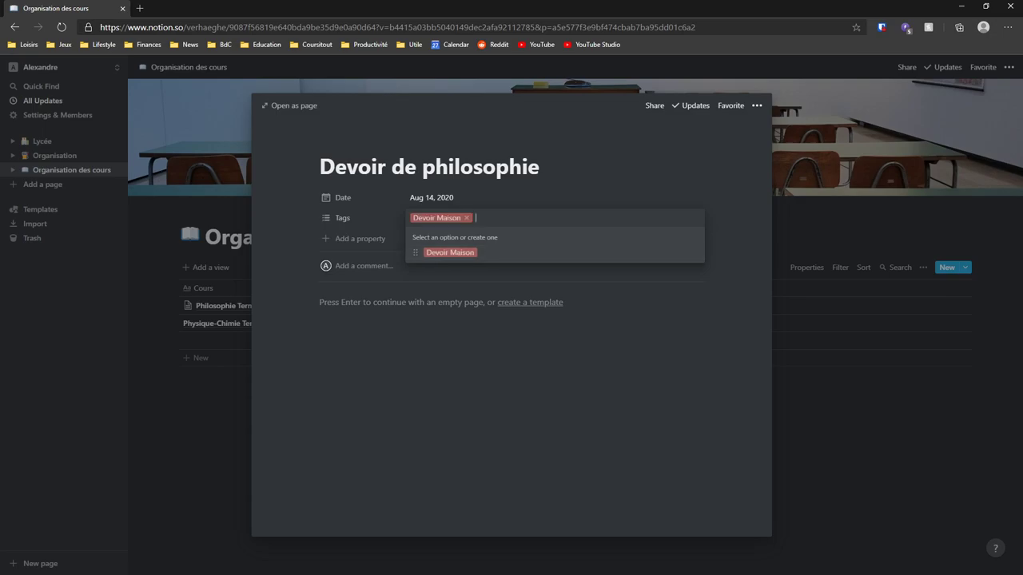
pyautogui.press('Escape')
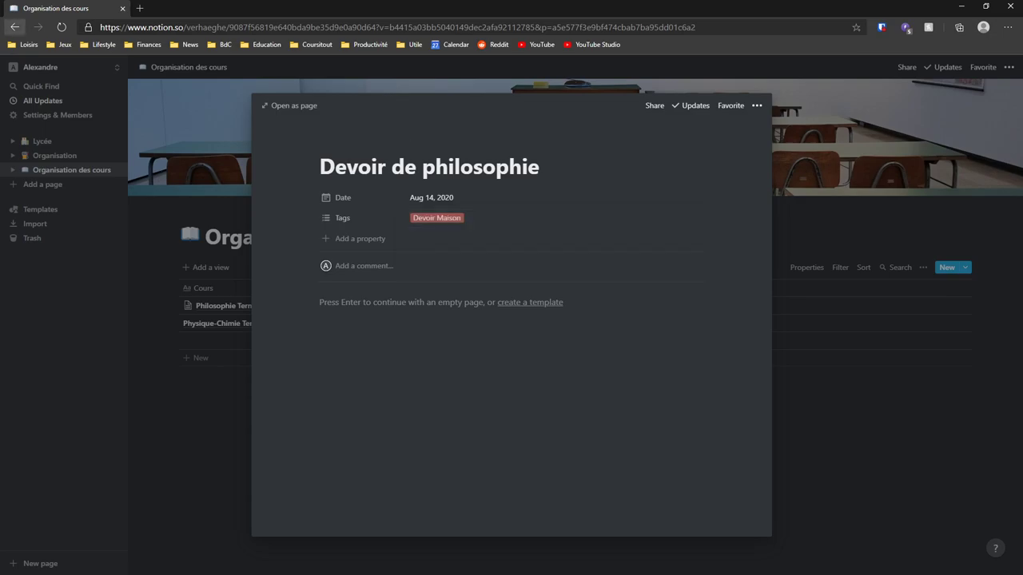
# - Go back to the Philosophie Terminale entry and look over its August 2020 calendar down to the end of the page
pyautogui.click(15, 27)
pyautogui.scroll(-3, 560, 368)
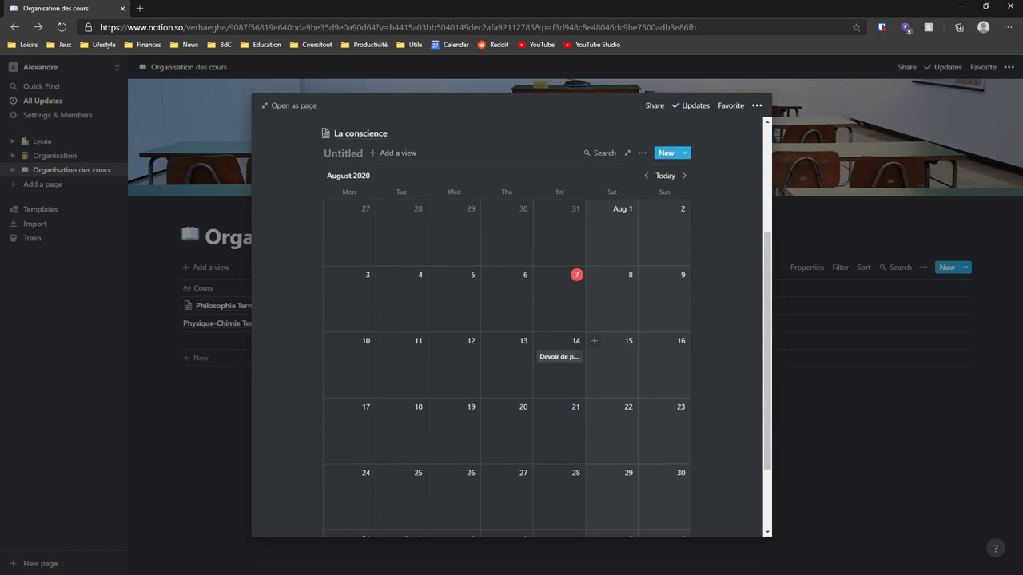
pyautogui.scroll(1, 648, 352)
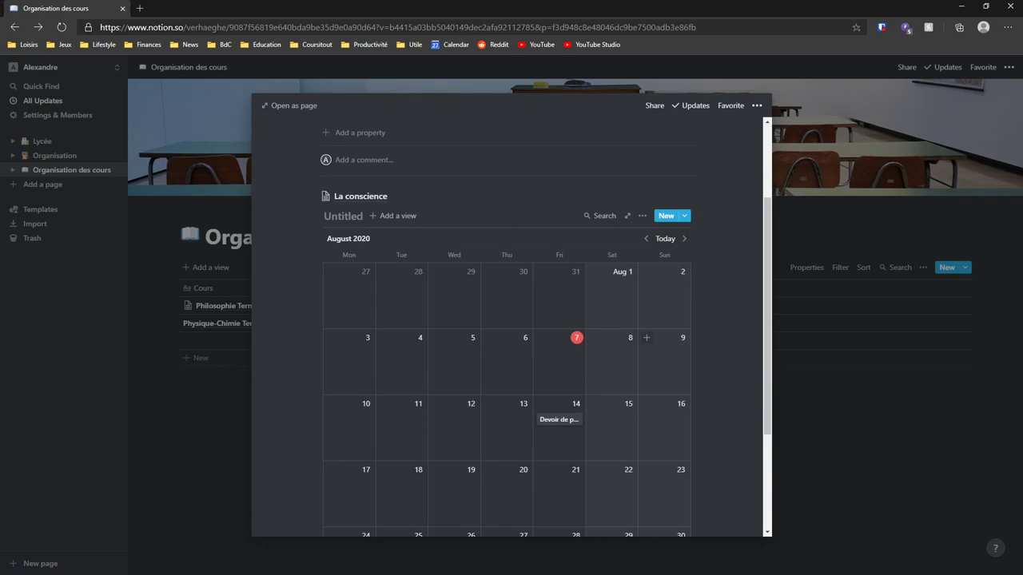
pyautogui.scroll(-3, 648, 352)
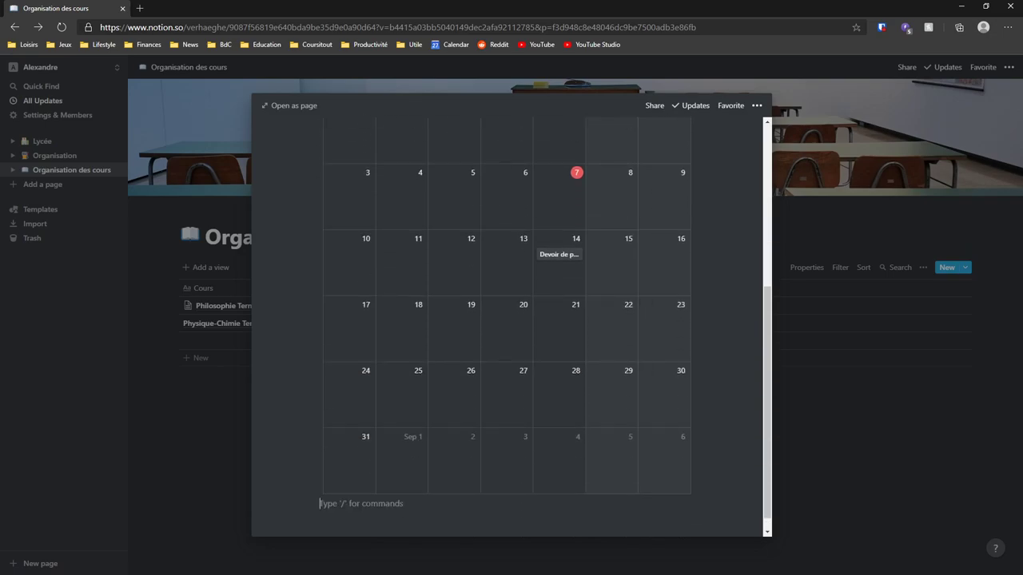